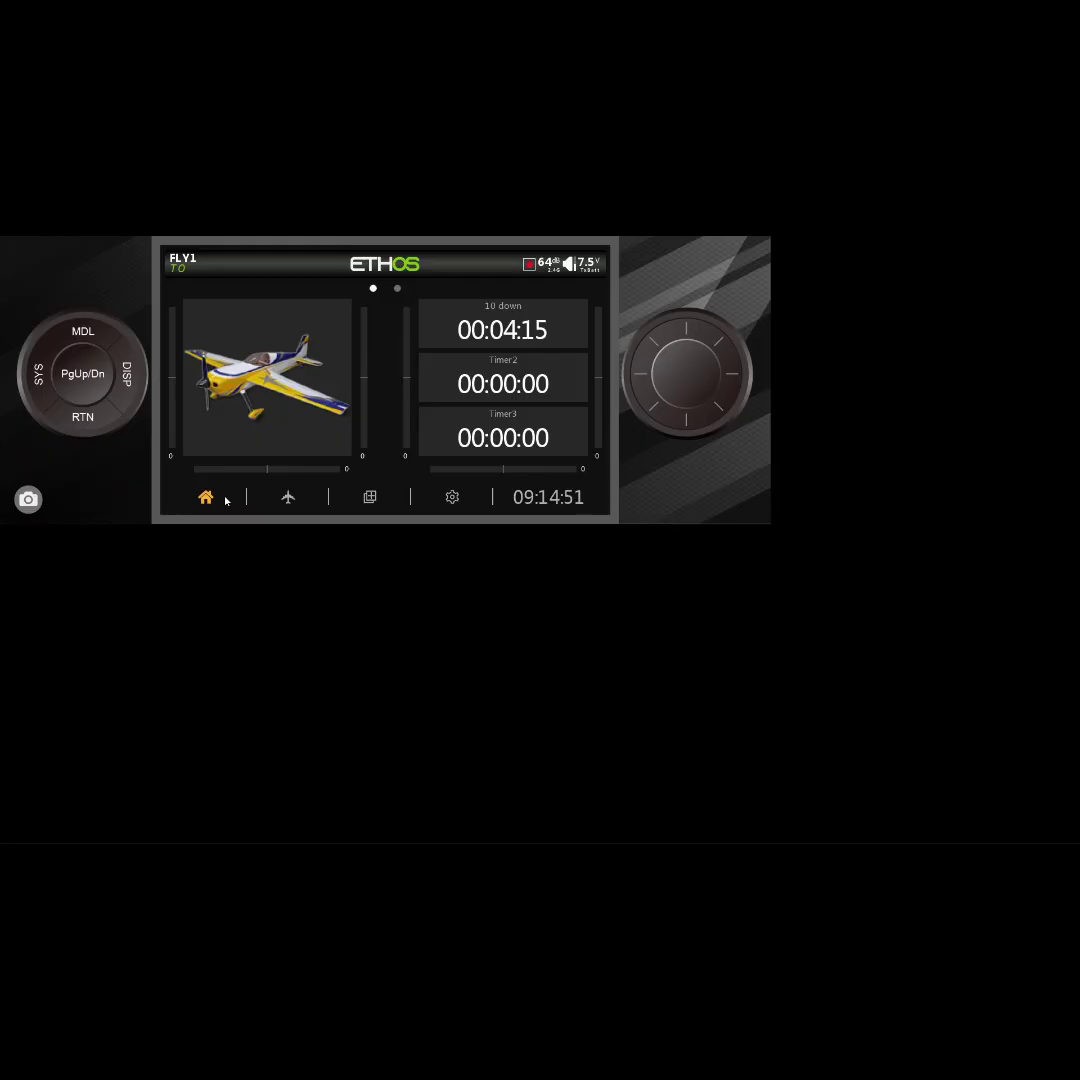
Switch to Ethos Suite and examine the X20 HD radio information page and the list of available tools.
left_click(207, 499)
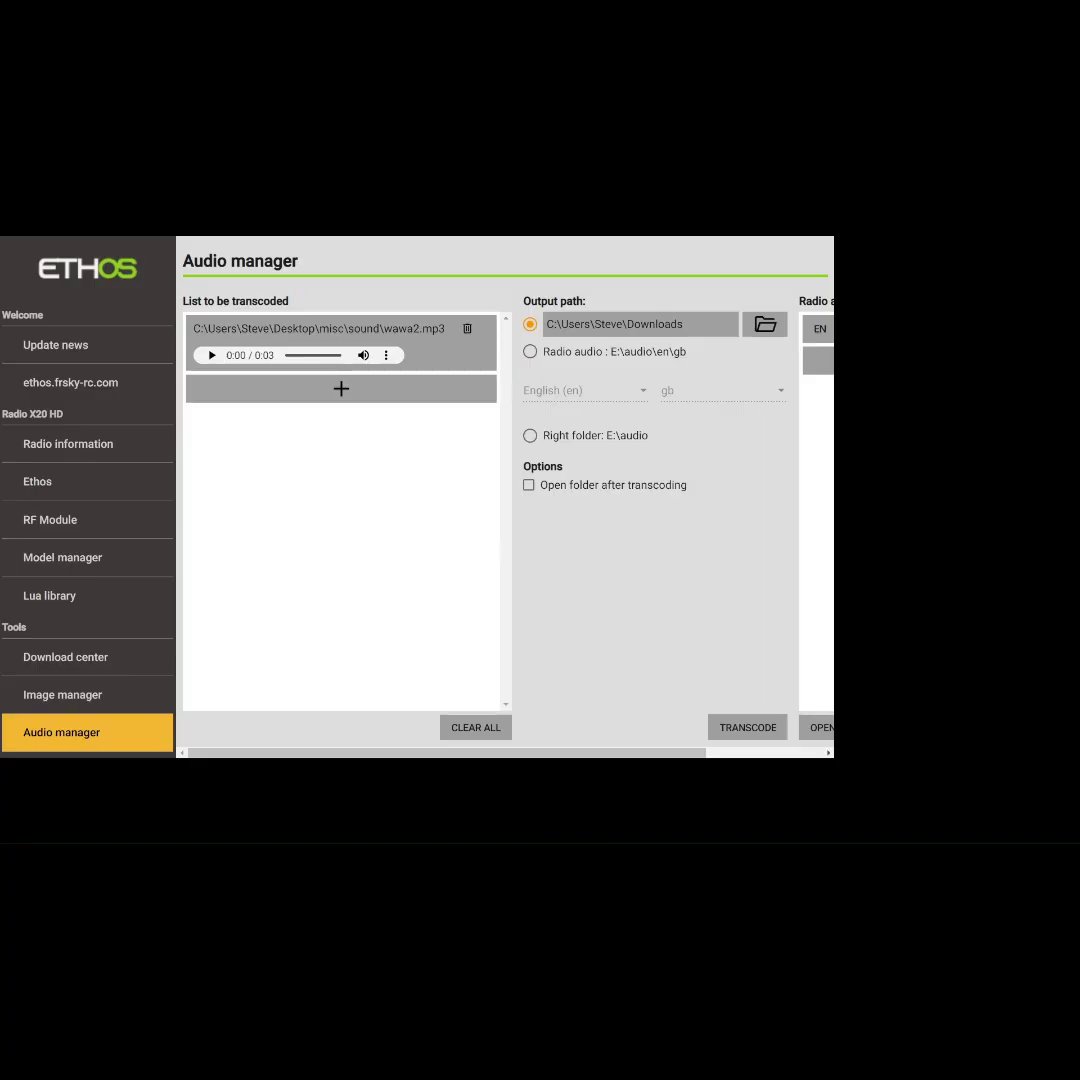
left_click(75, 449)
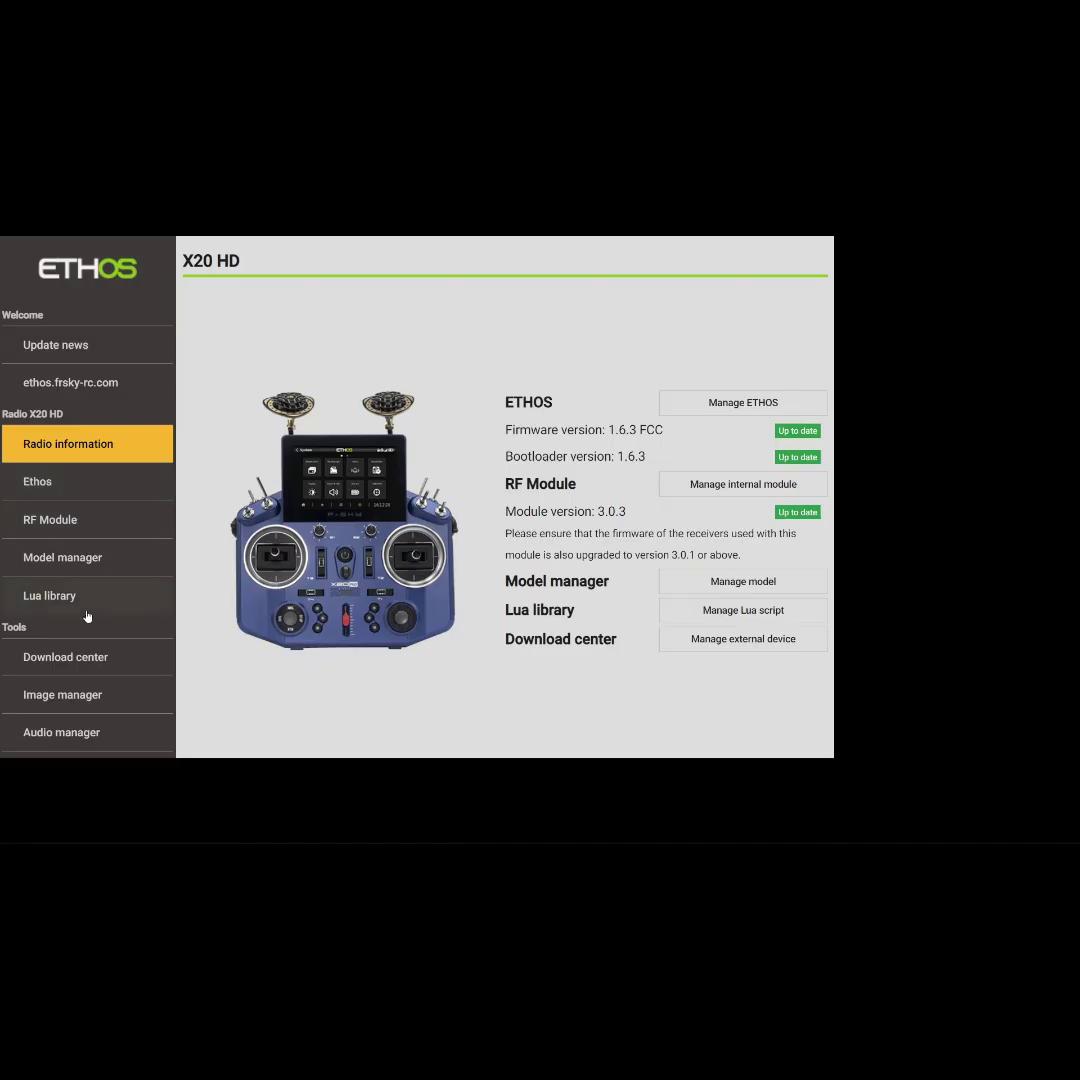
scroll(93, 616, "down", 2)
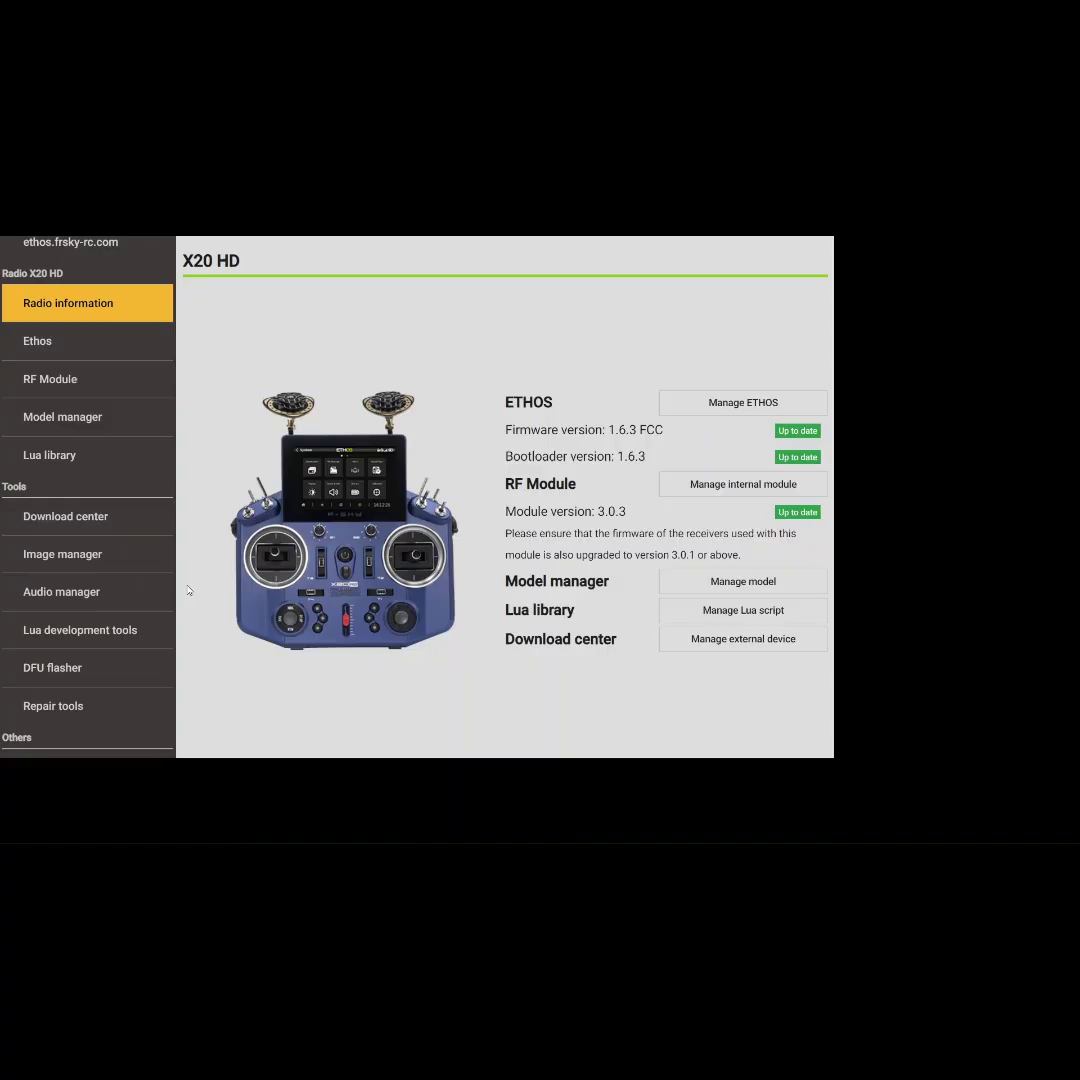
Transcode the airplane picture in the Image manager to E:\bitmaps\models at the recommended 800px × 480px size.
left_click(116, 562)
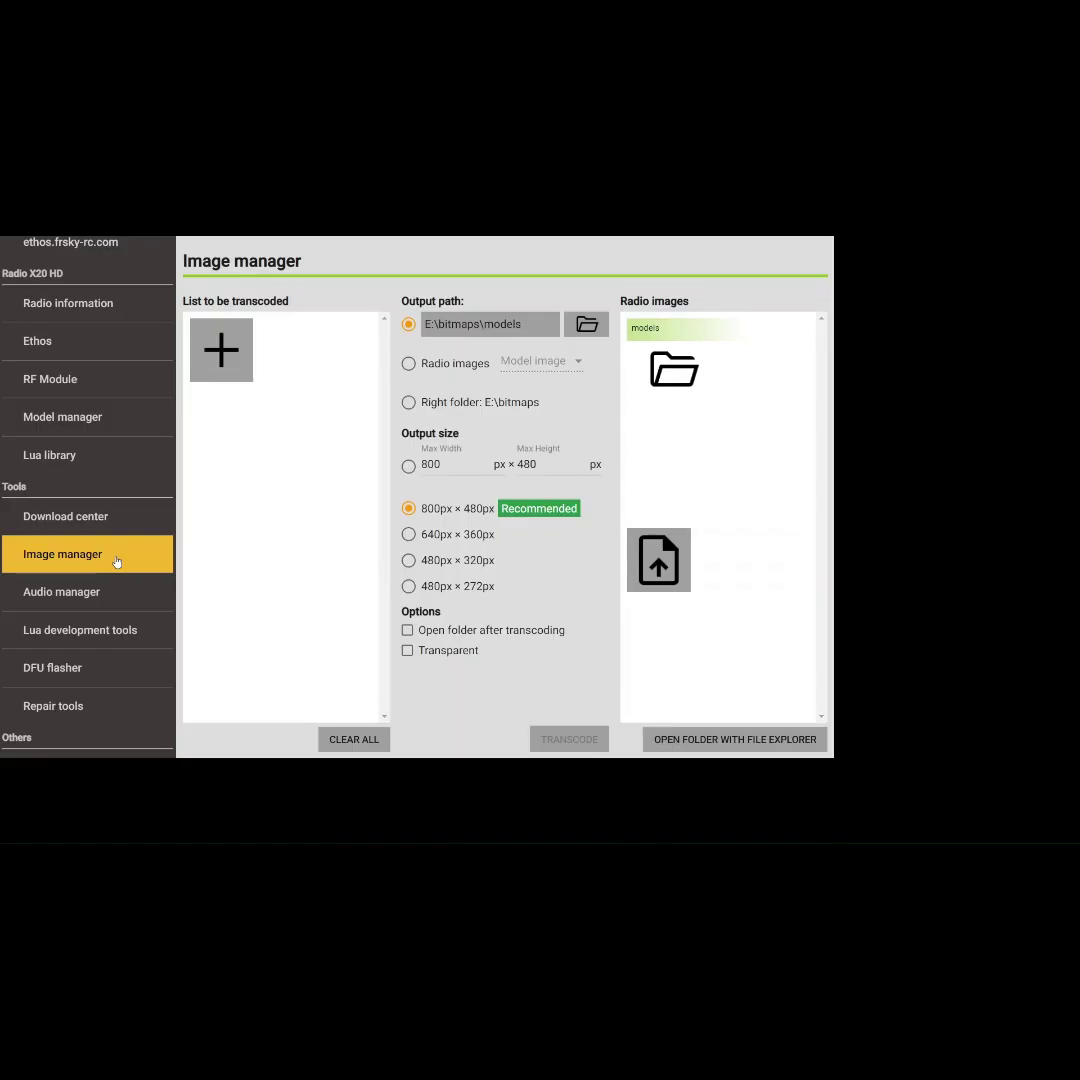
left_click(408, 534)
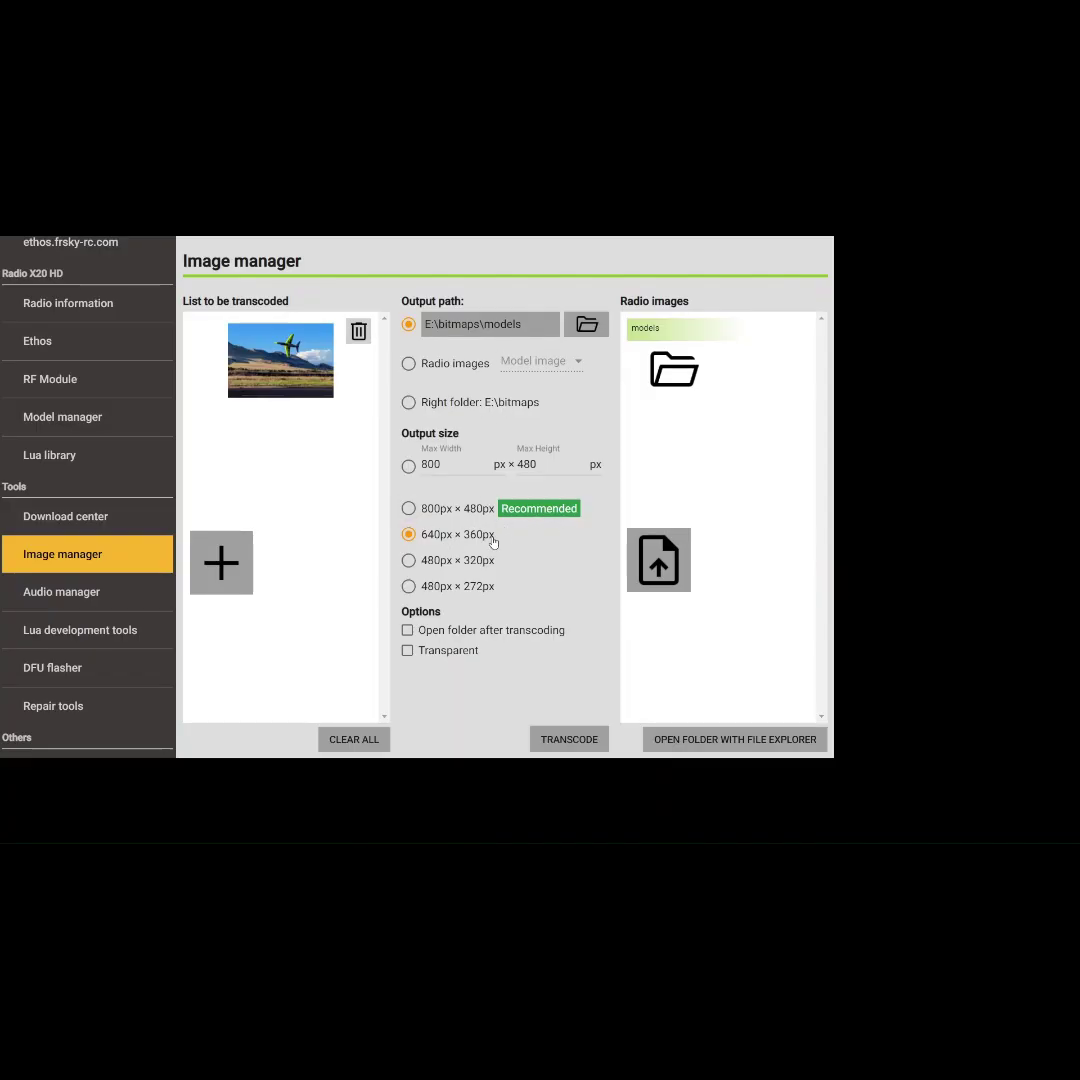
left_click(410, 510)
left_click(565, 741)
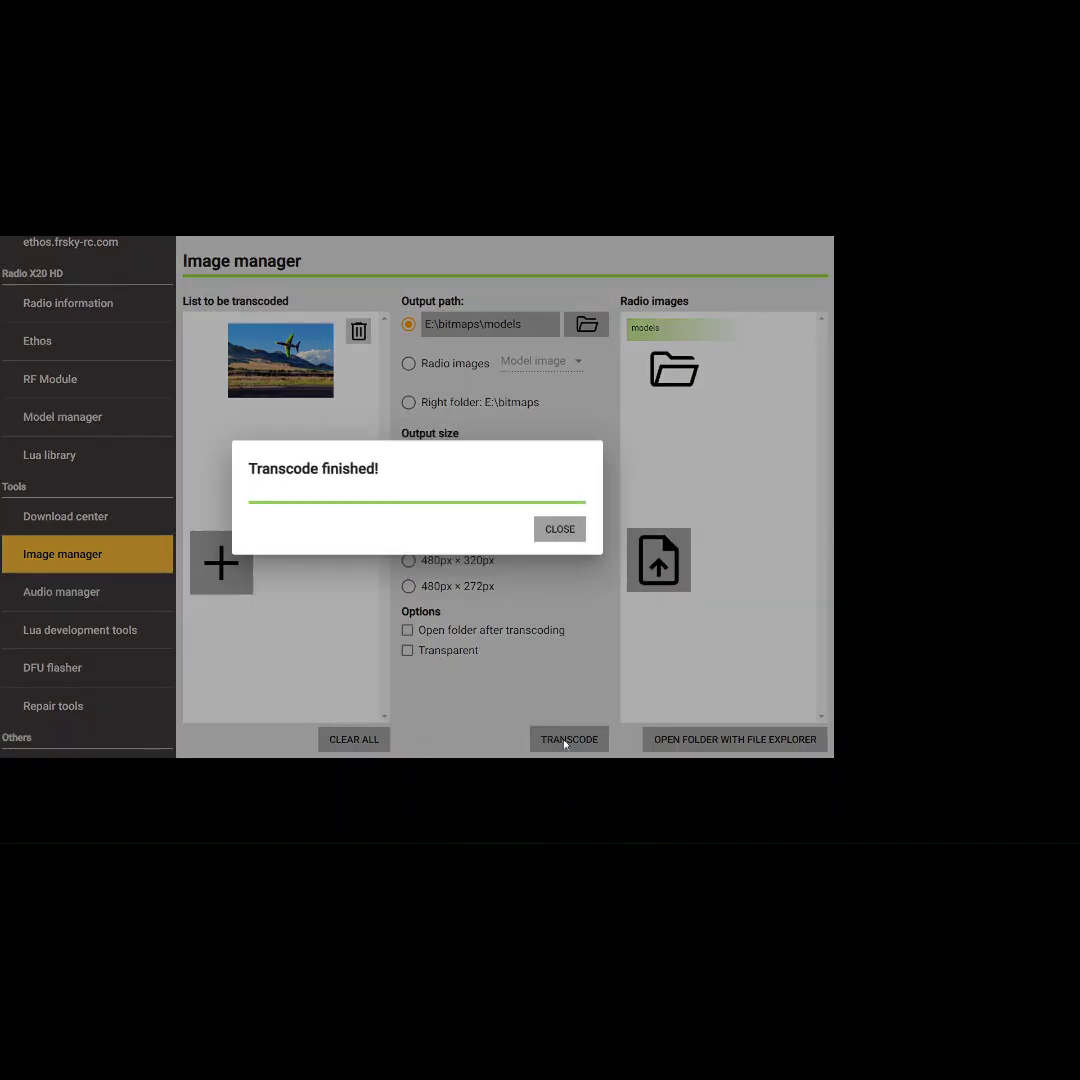
left_click(569, 528)
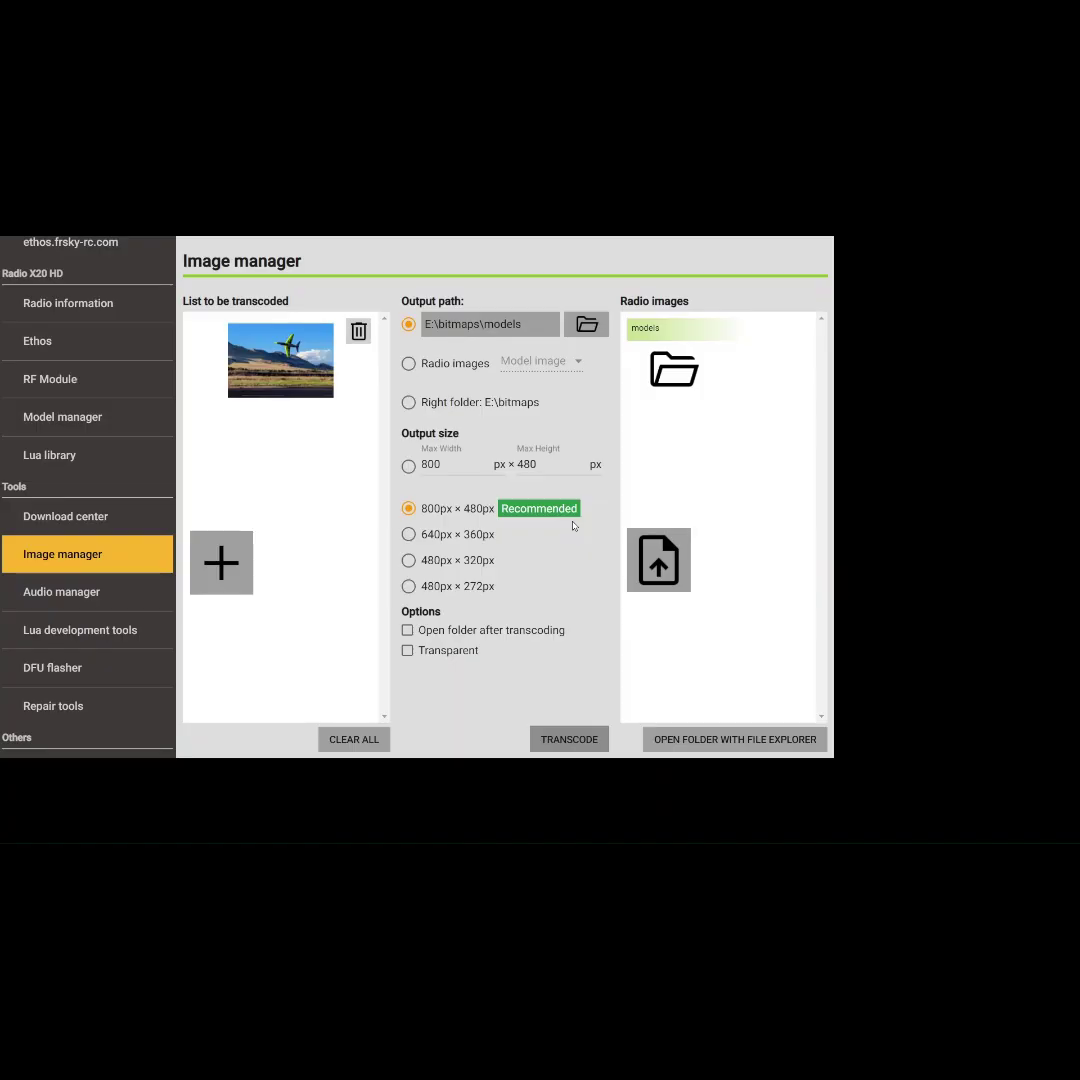
Open the Audio manager, and in File Explorer browse to the audio\en folder on USB Drive (E:).
left_click(140, 608)
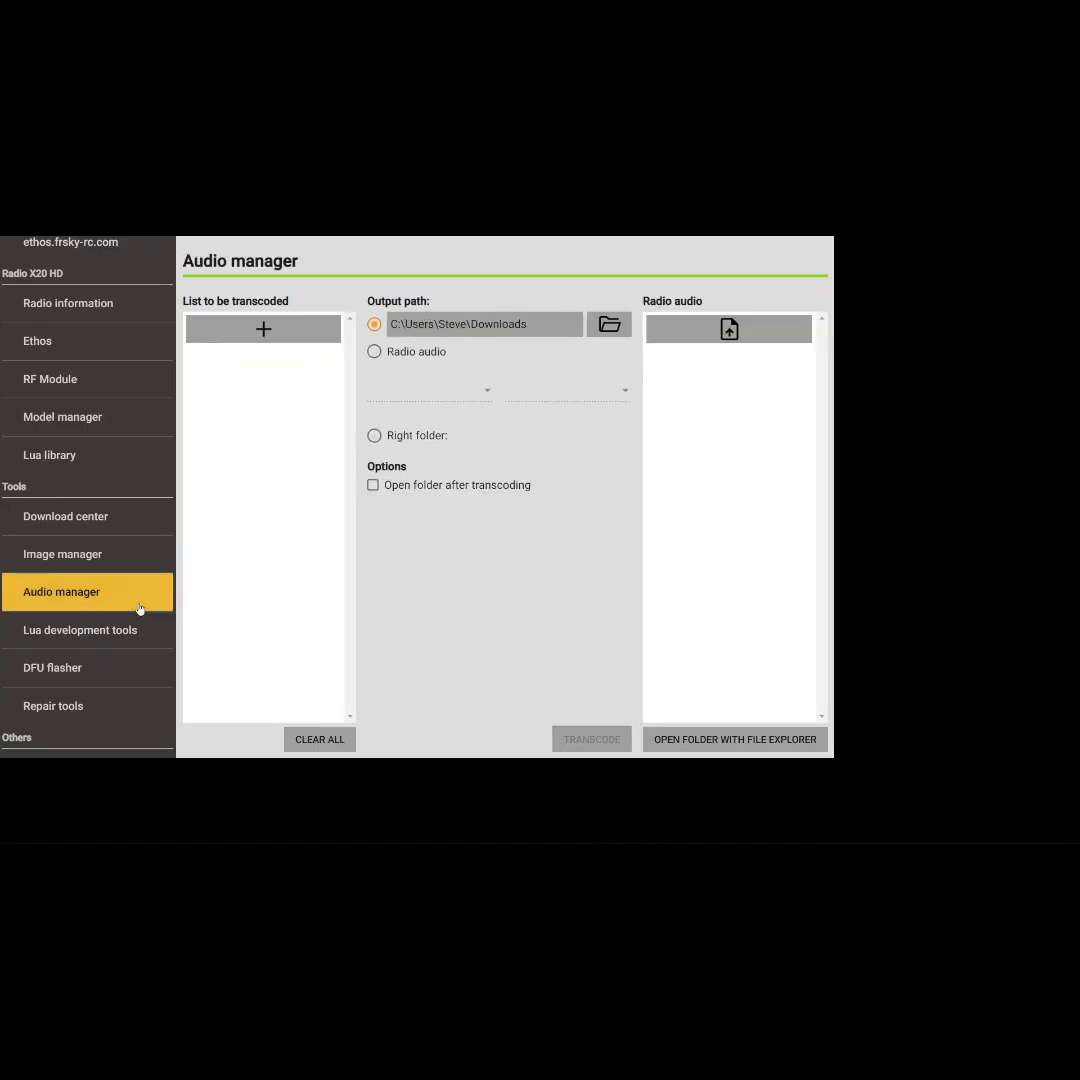
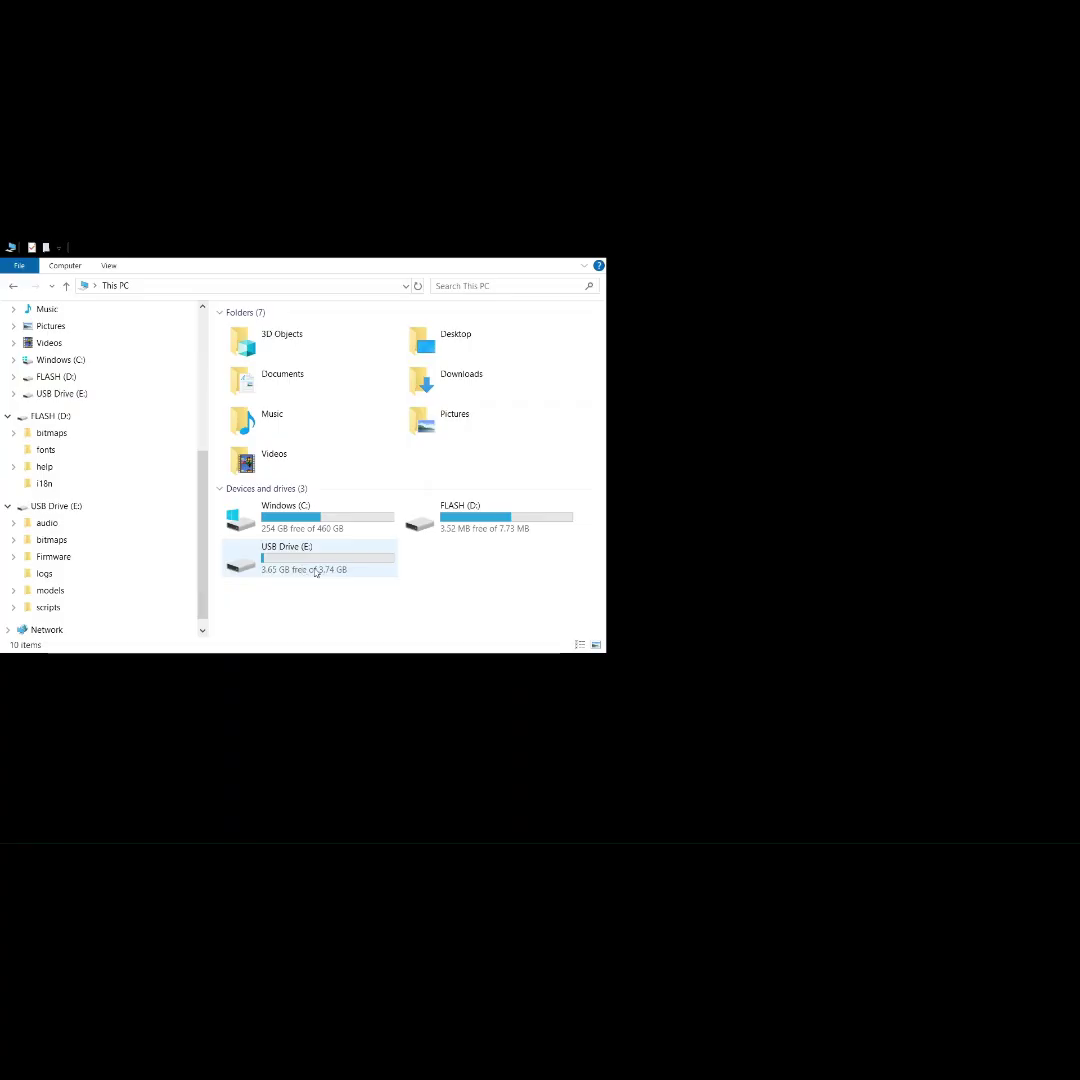
double_click(327, 566)
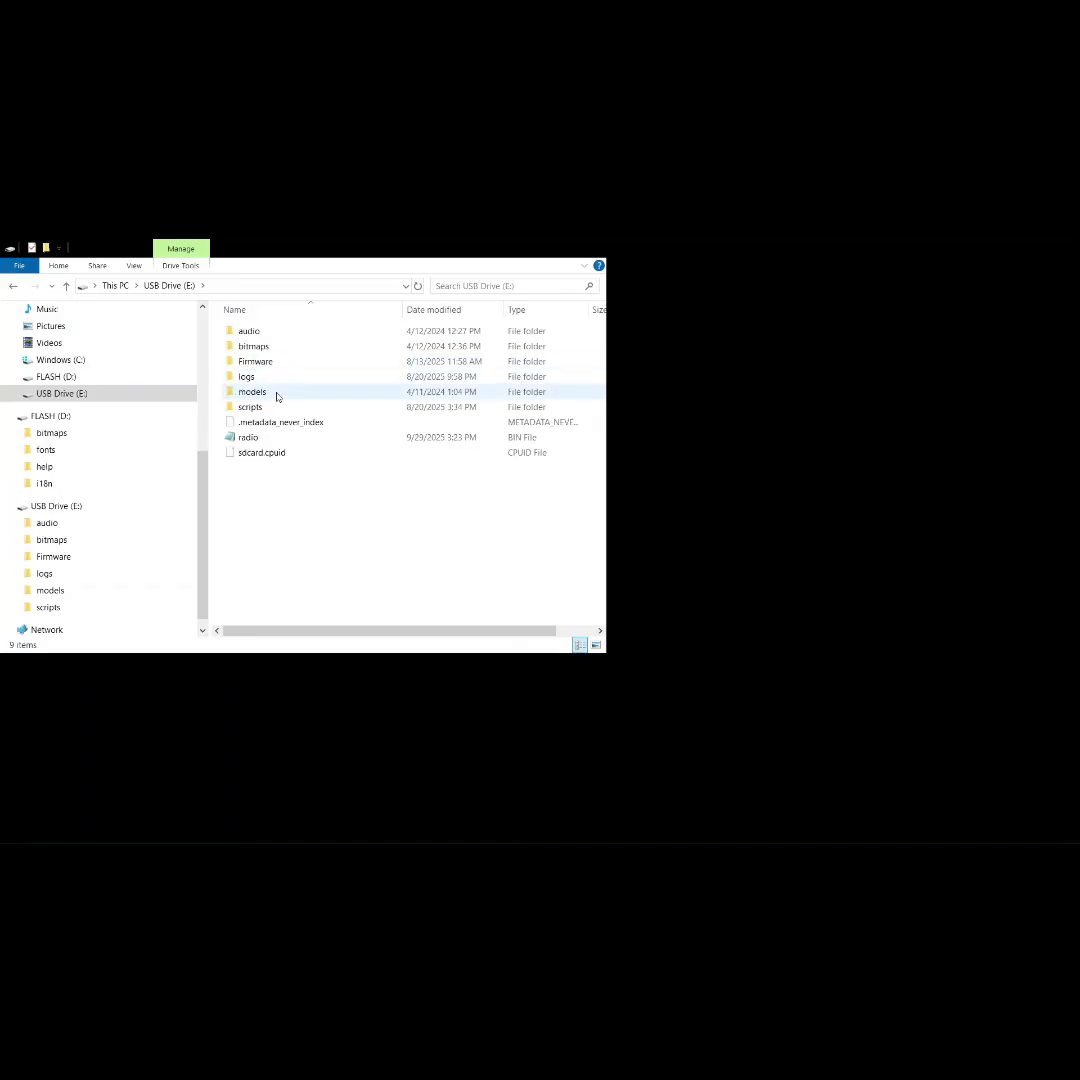
double_click(249, 336)
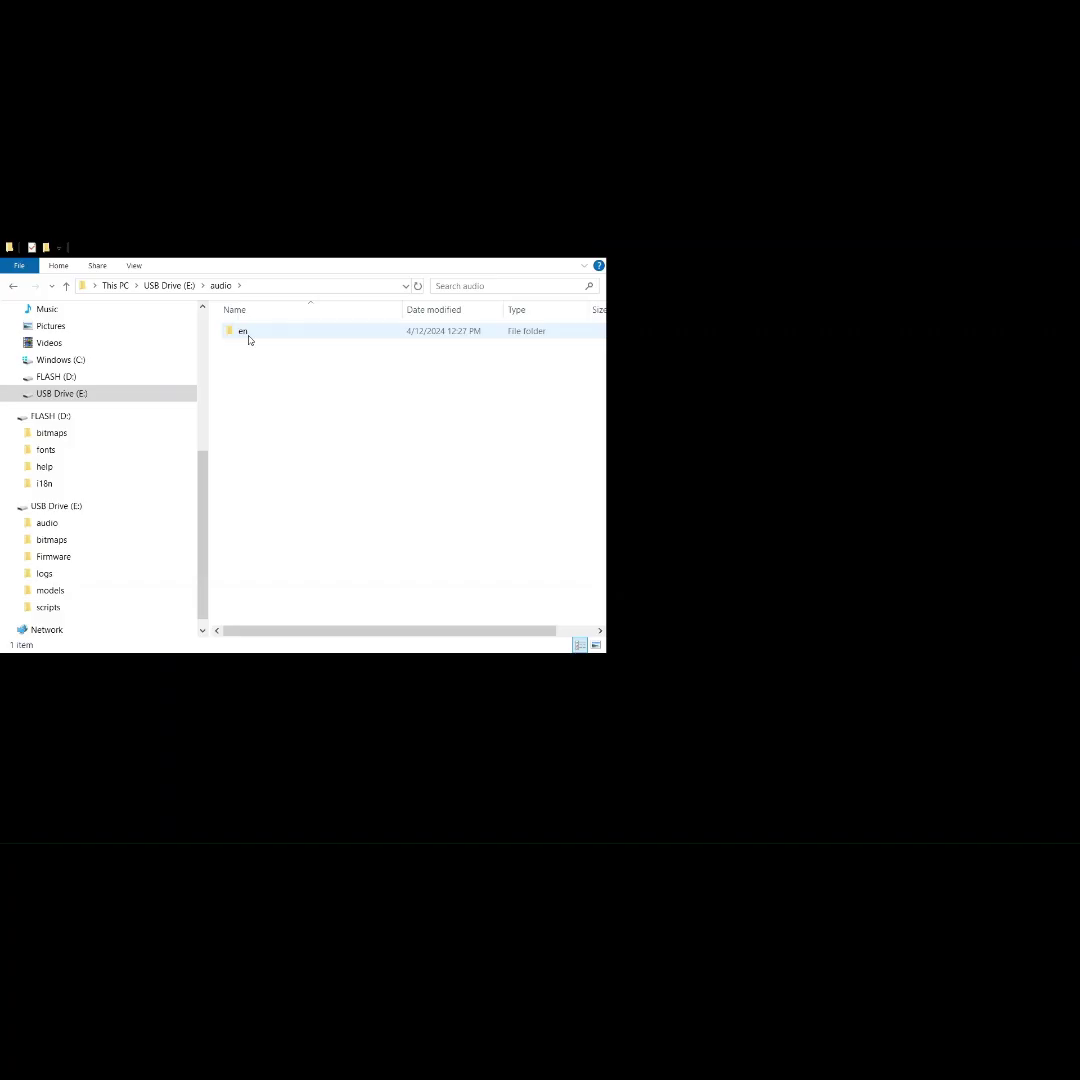
double_click(242, 331)
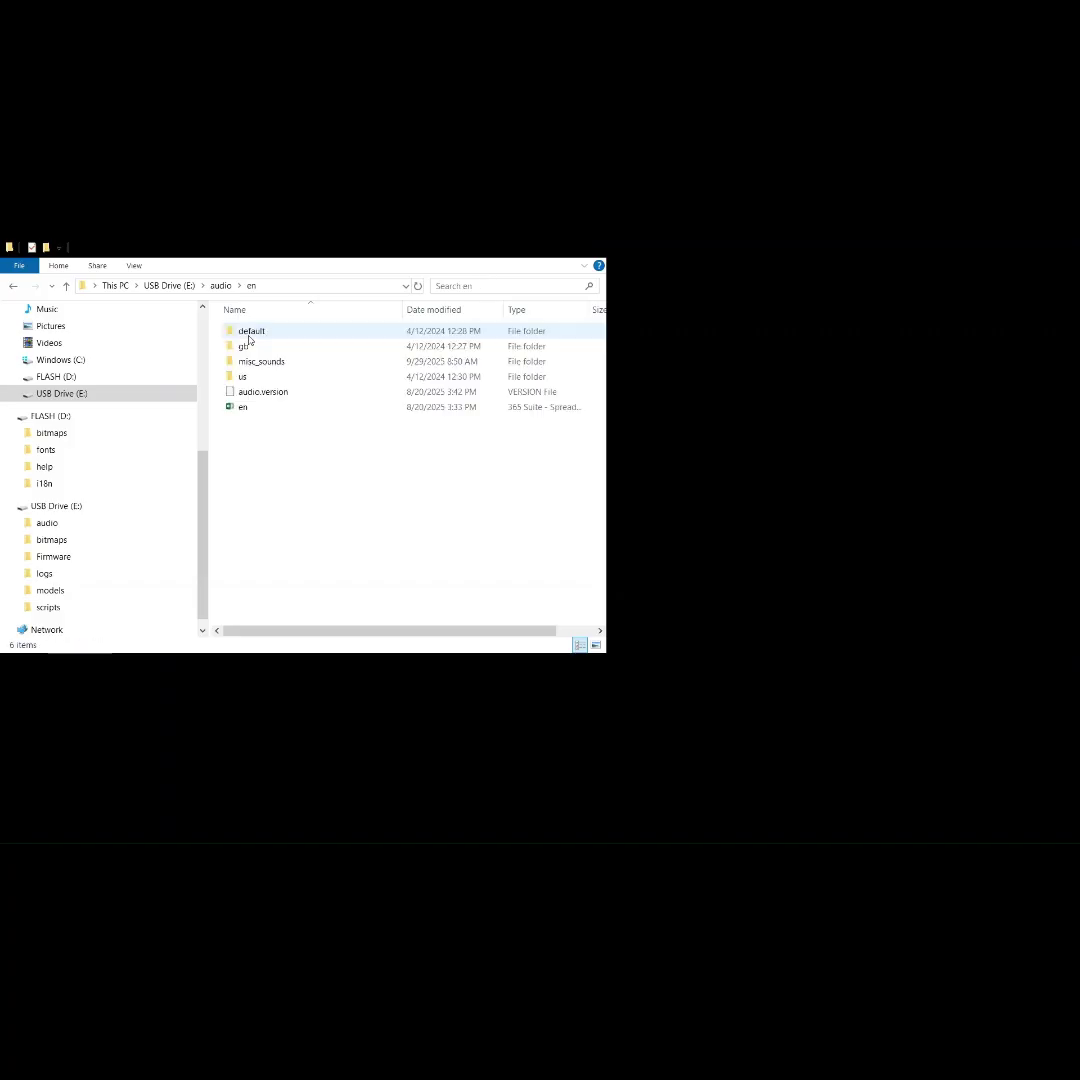
Examine the voice folders inside audio\en and the WAV files in the us folder.
left_click(243, 376)
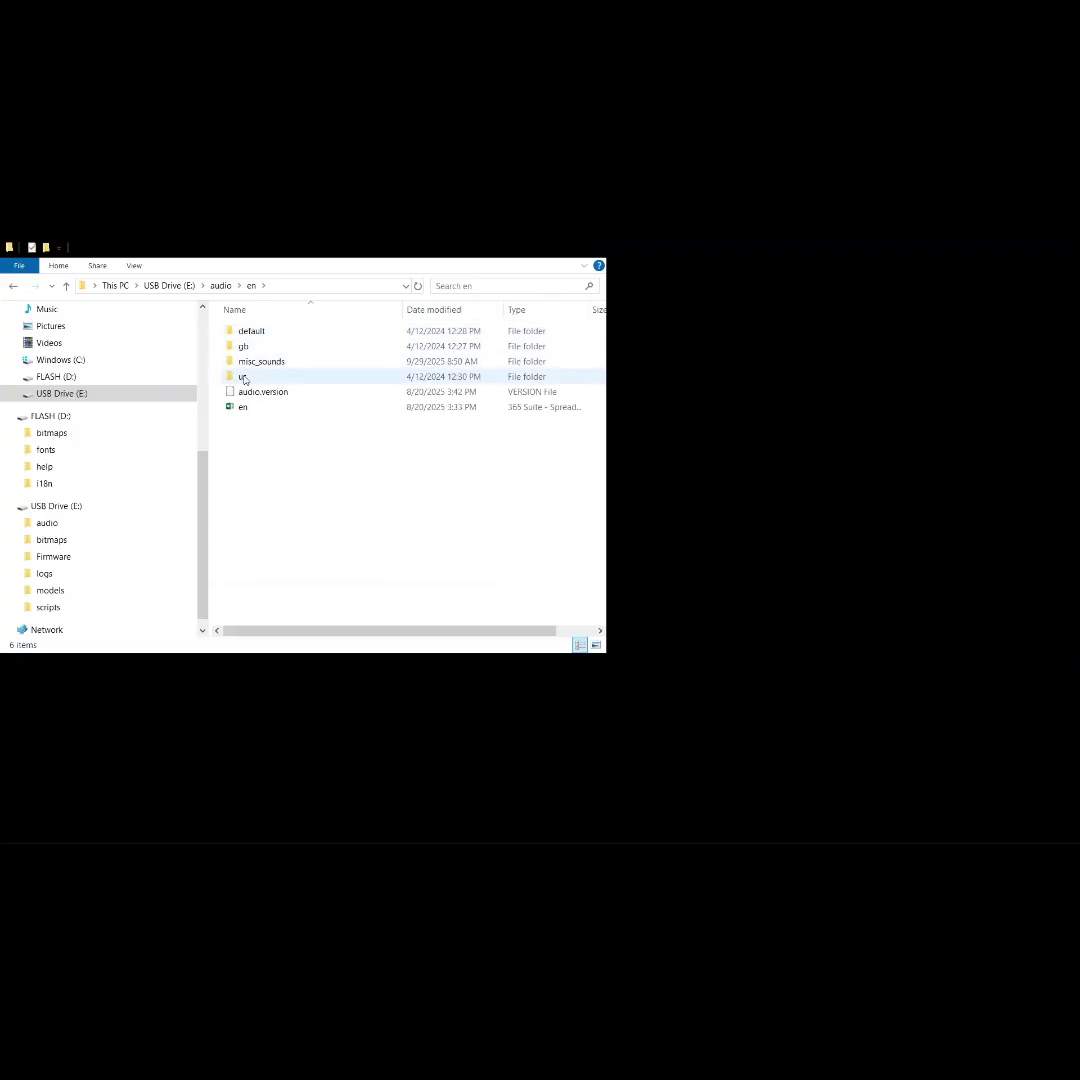
left_click(248, 348)
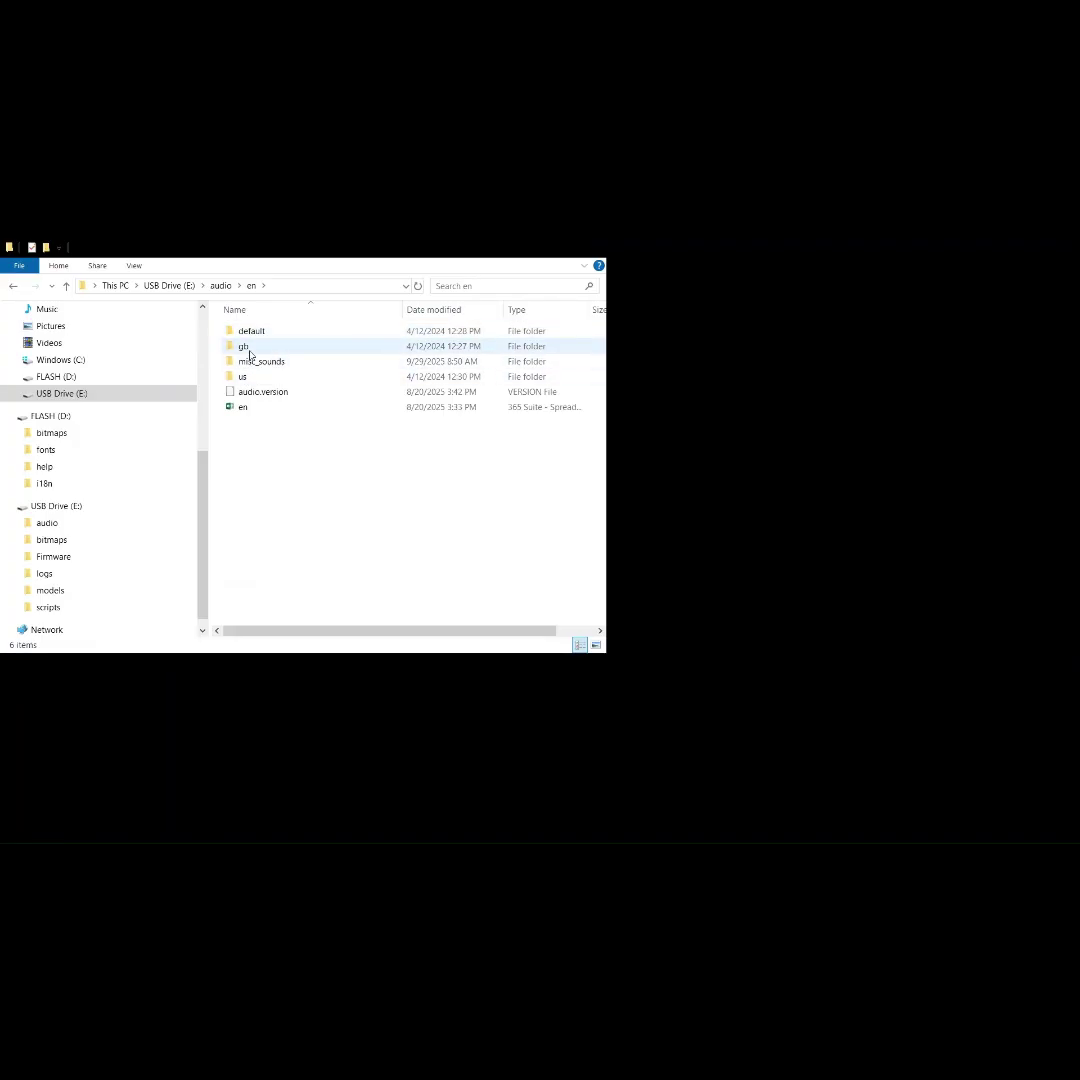
left_click(270, 362)
left_click(355, 397)
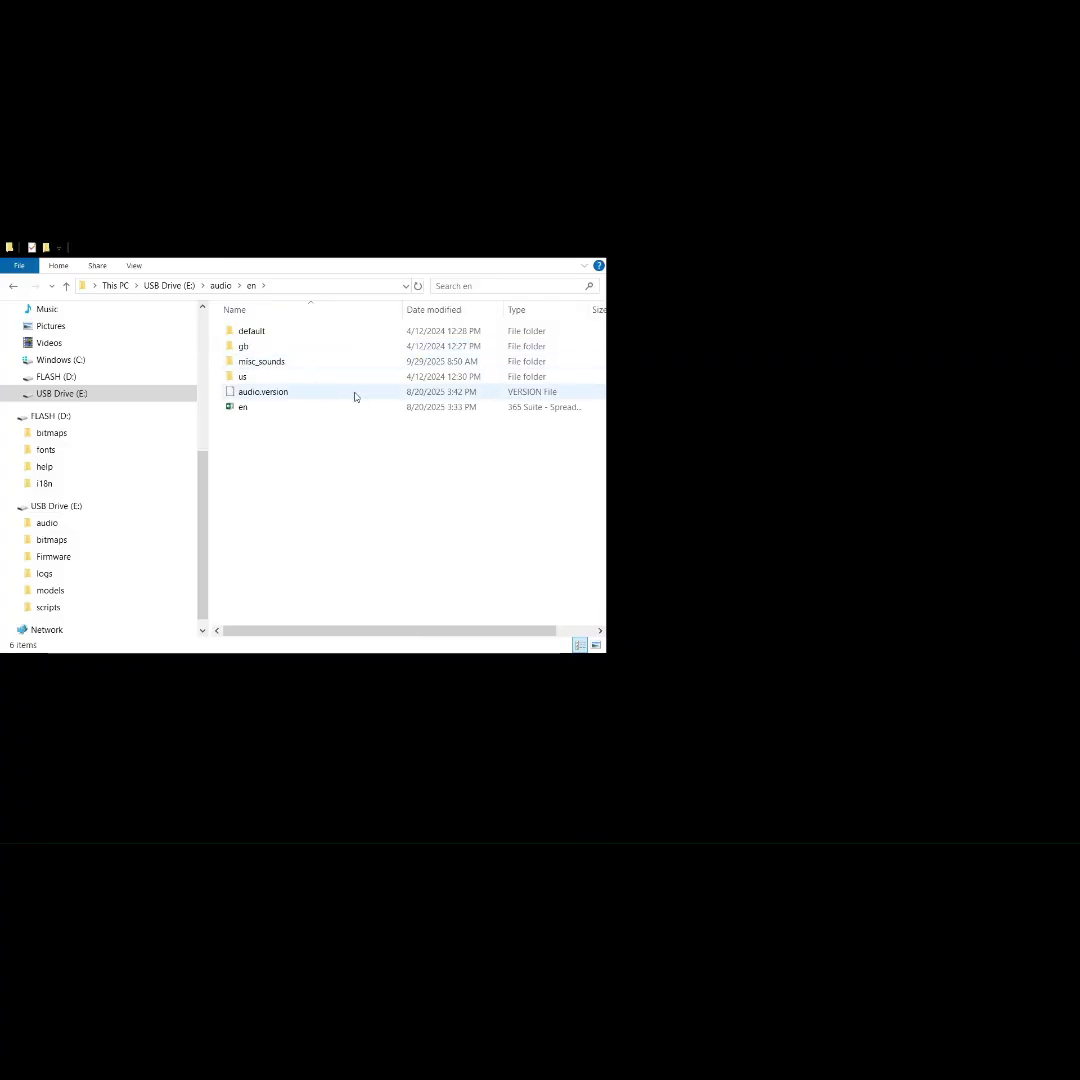
double_click(243, 379)
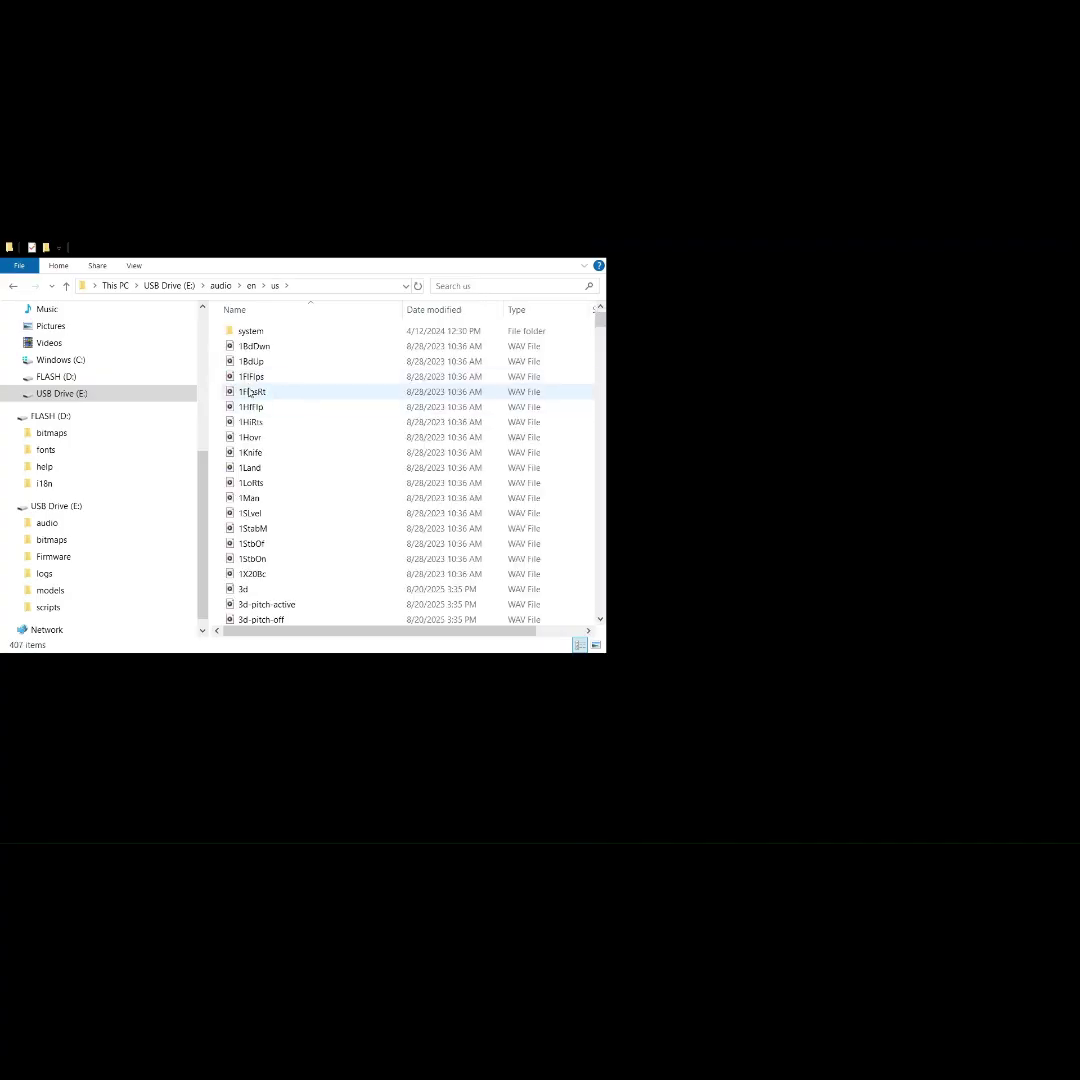
left_click(67, 288)
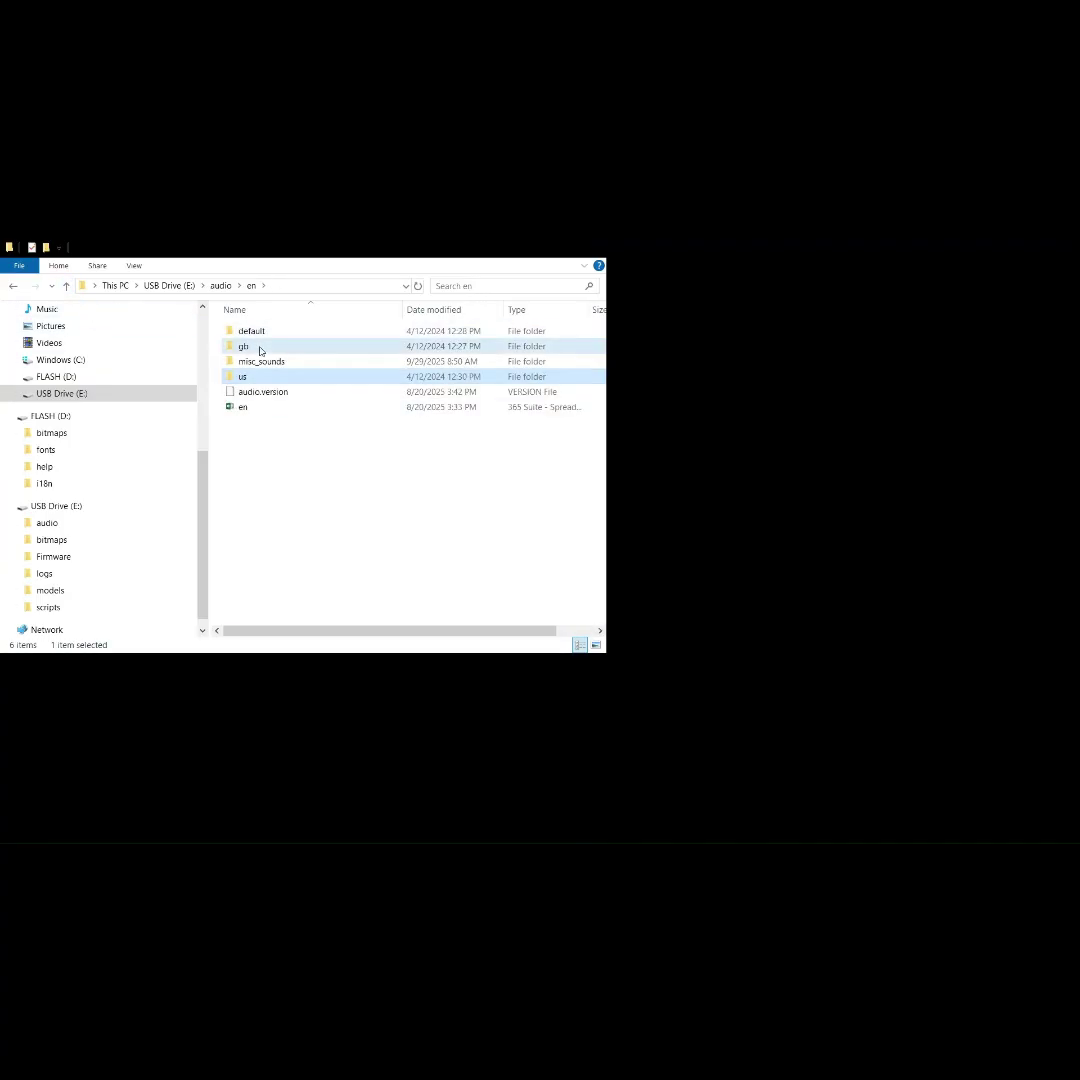
Examine the WAV files in the gb folder and locate the misc_sounds folder inside audio\en.
double_click(260, 348)
scroll(300, 455, "down", 4)
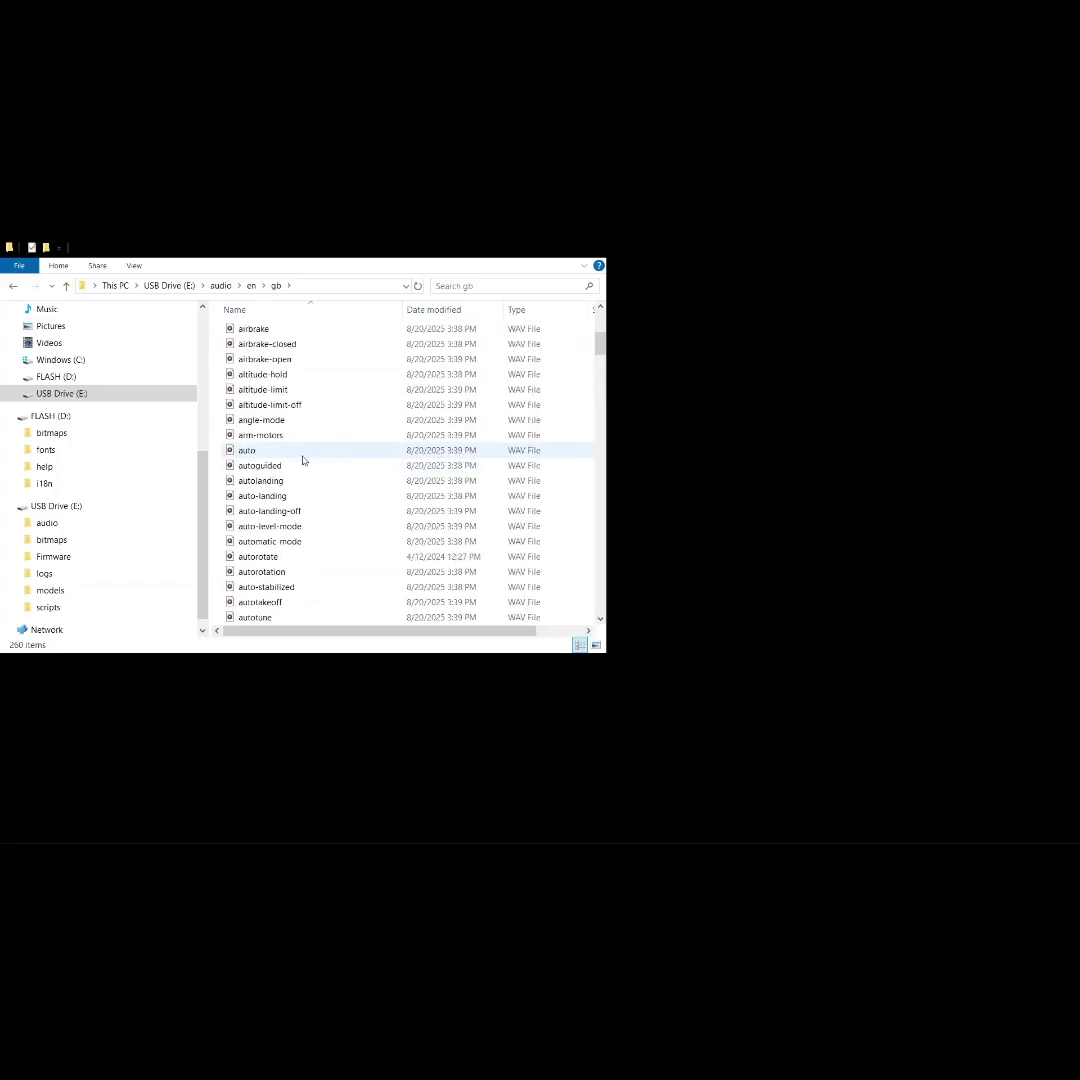
scroll(304, 458, "up", 1)
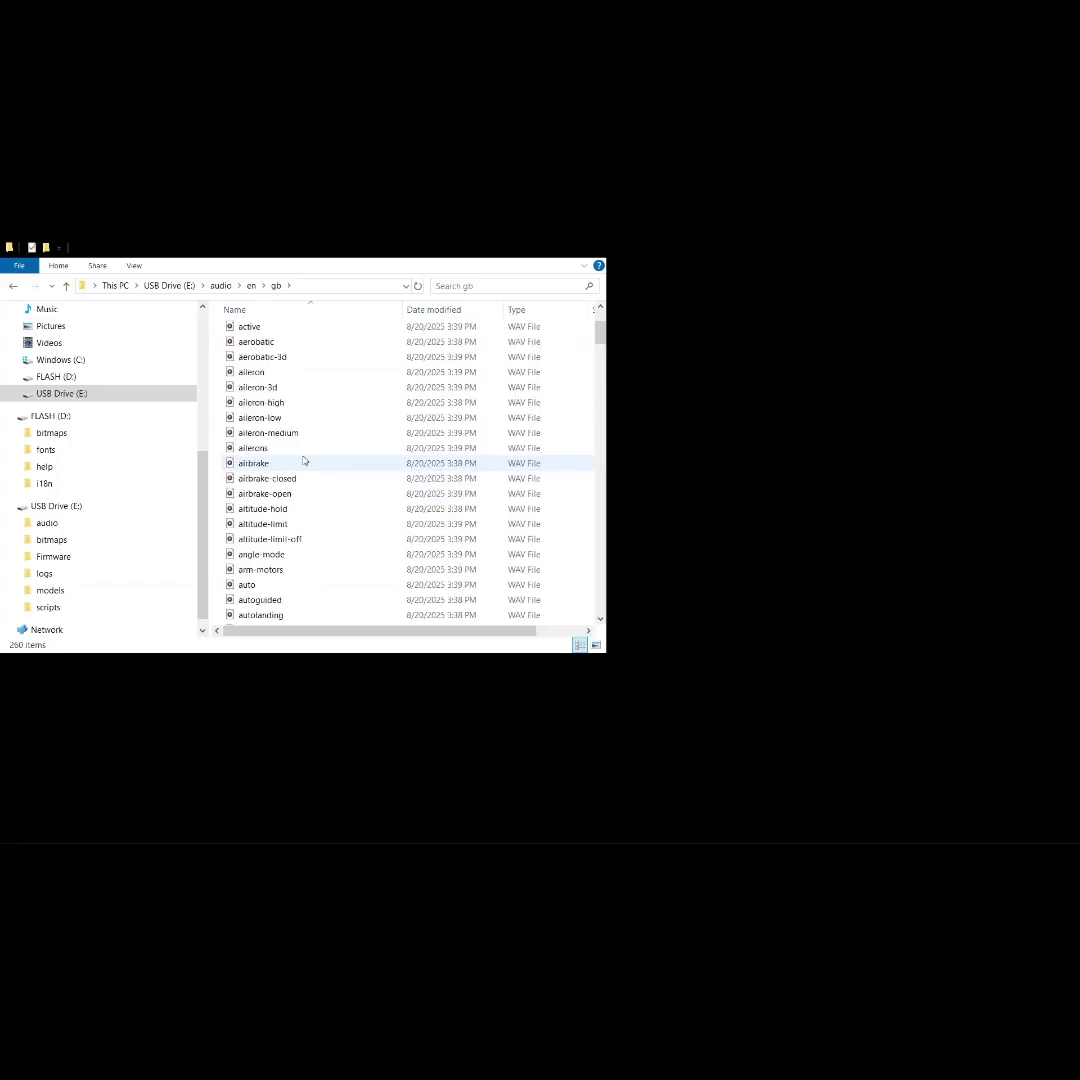
left_click(66, 287)
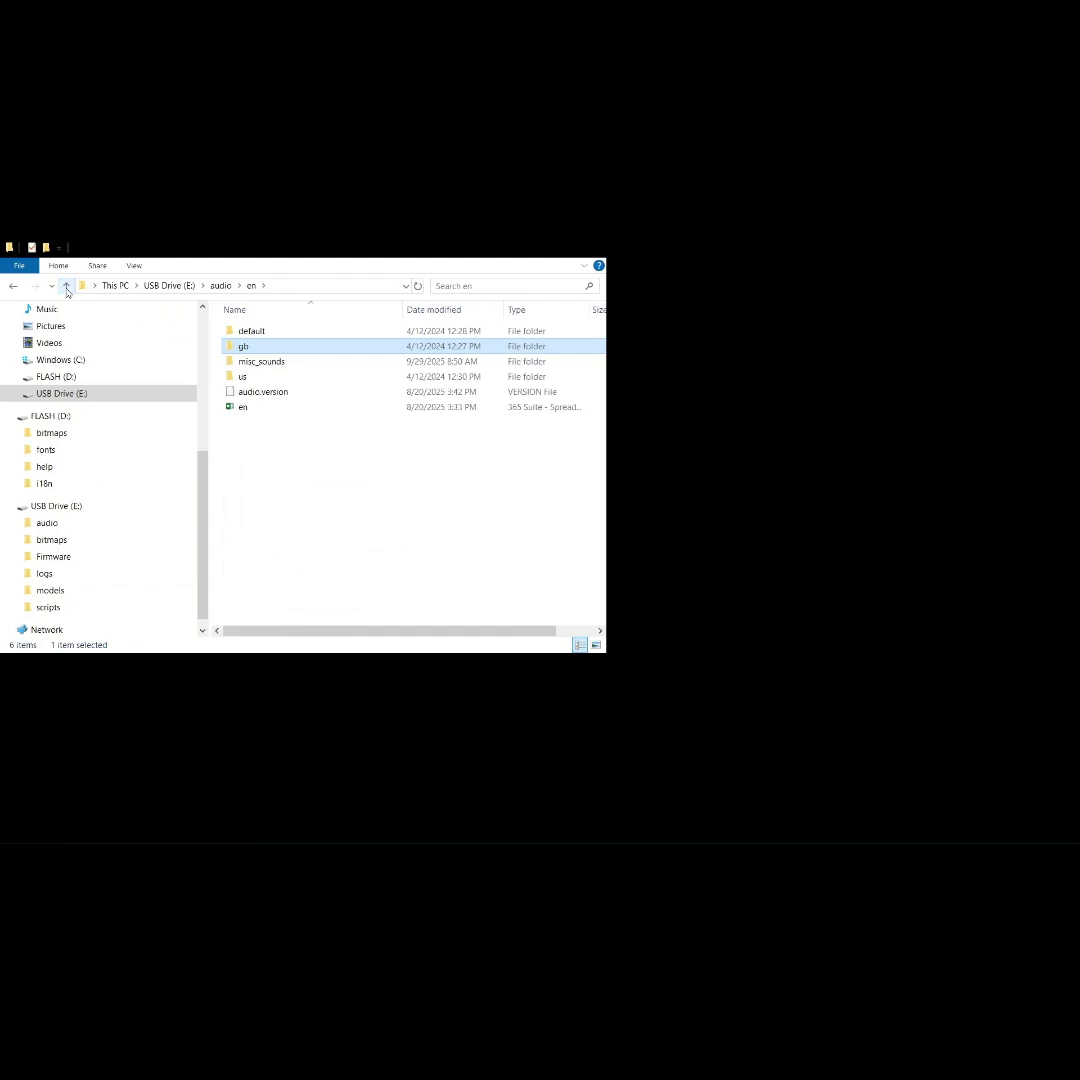
left_click(279, 366)
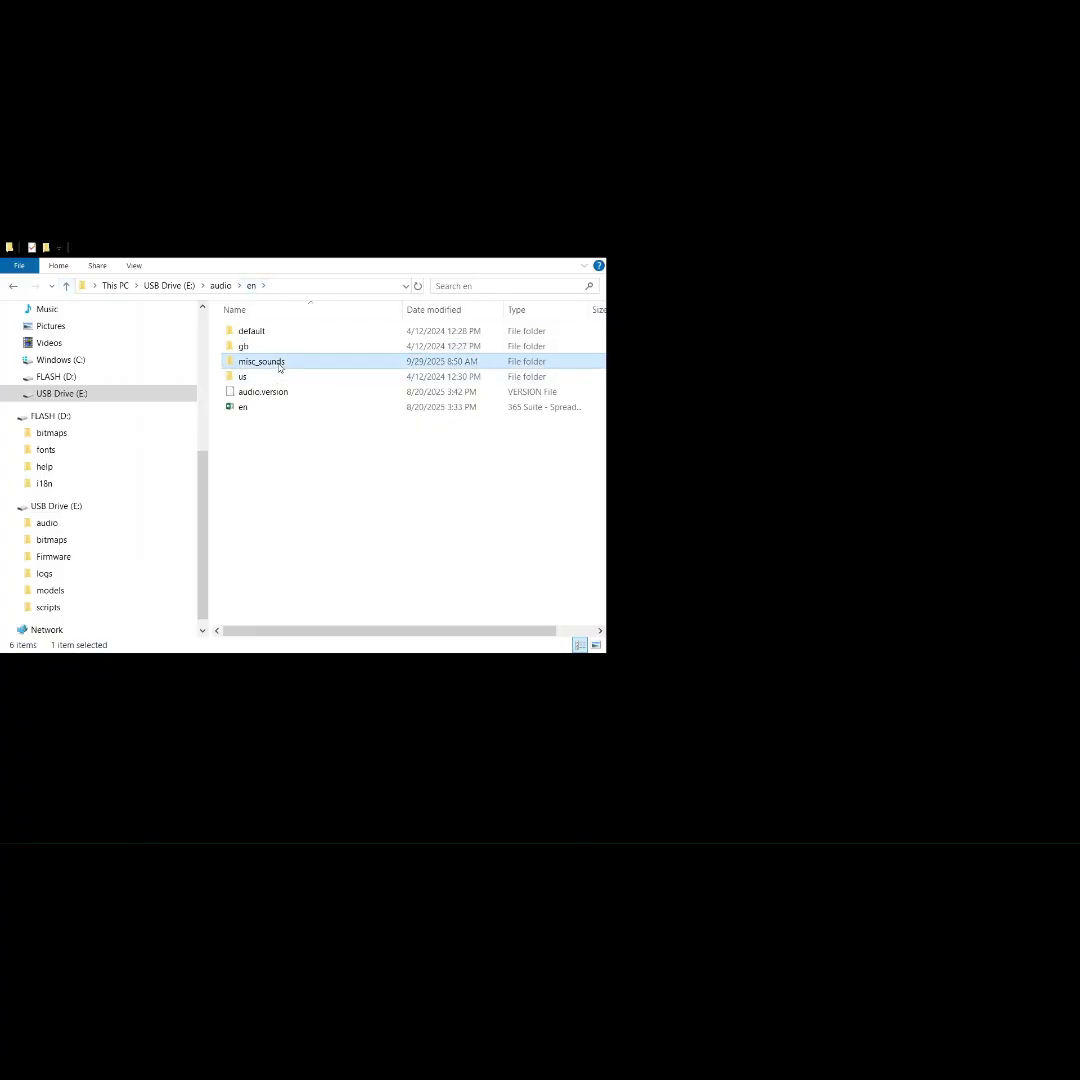
left_click(253, 439)
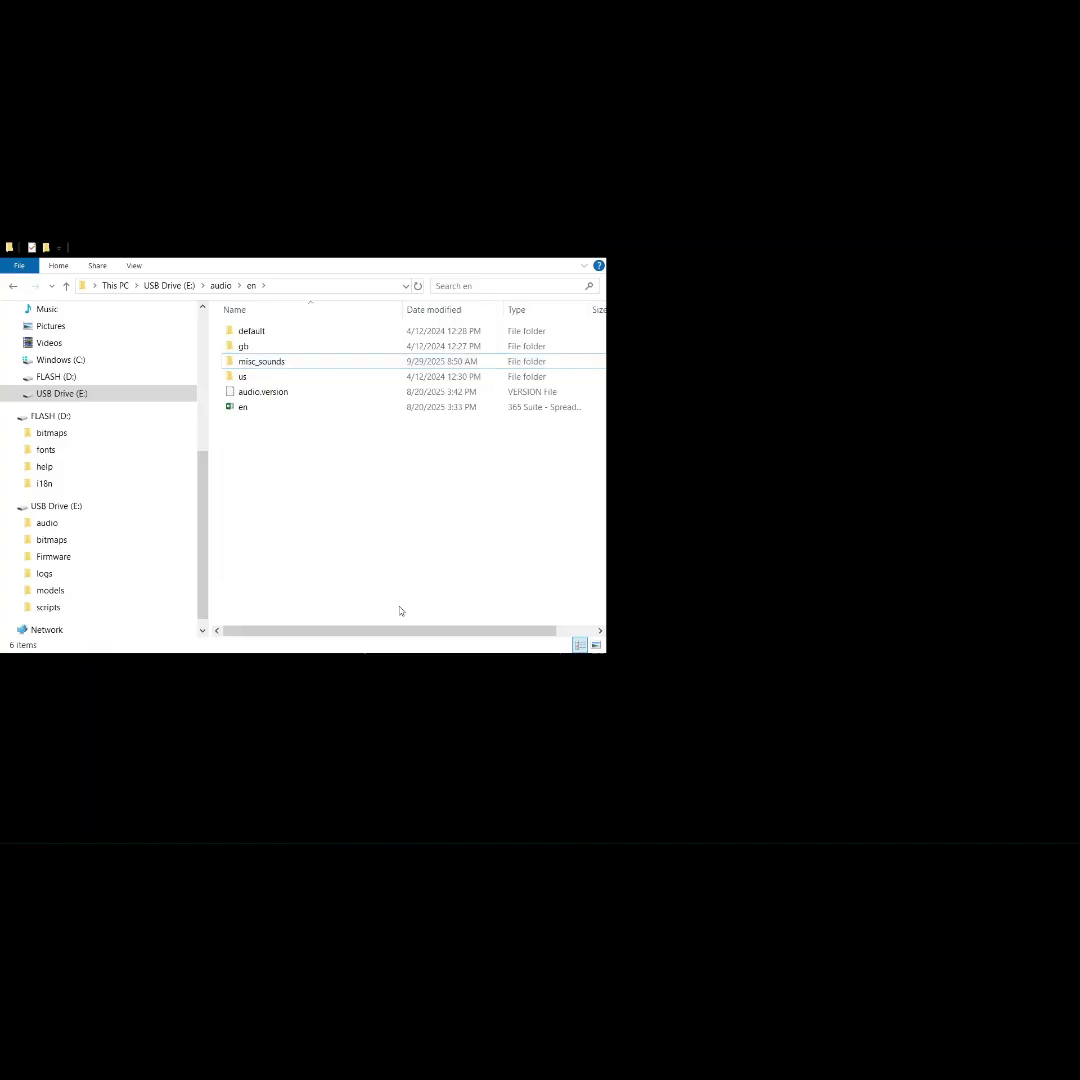
left_click(287, 396)
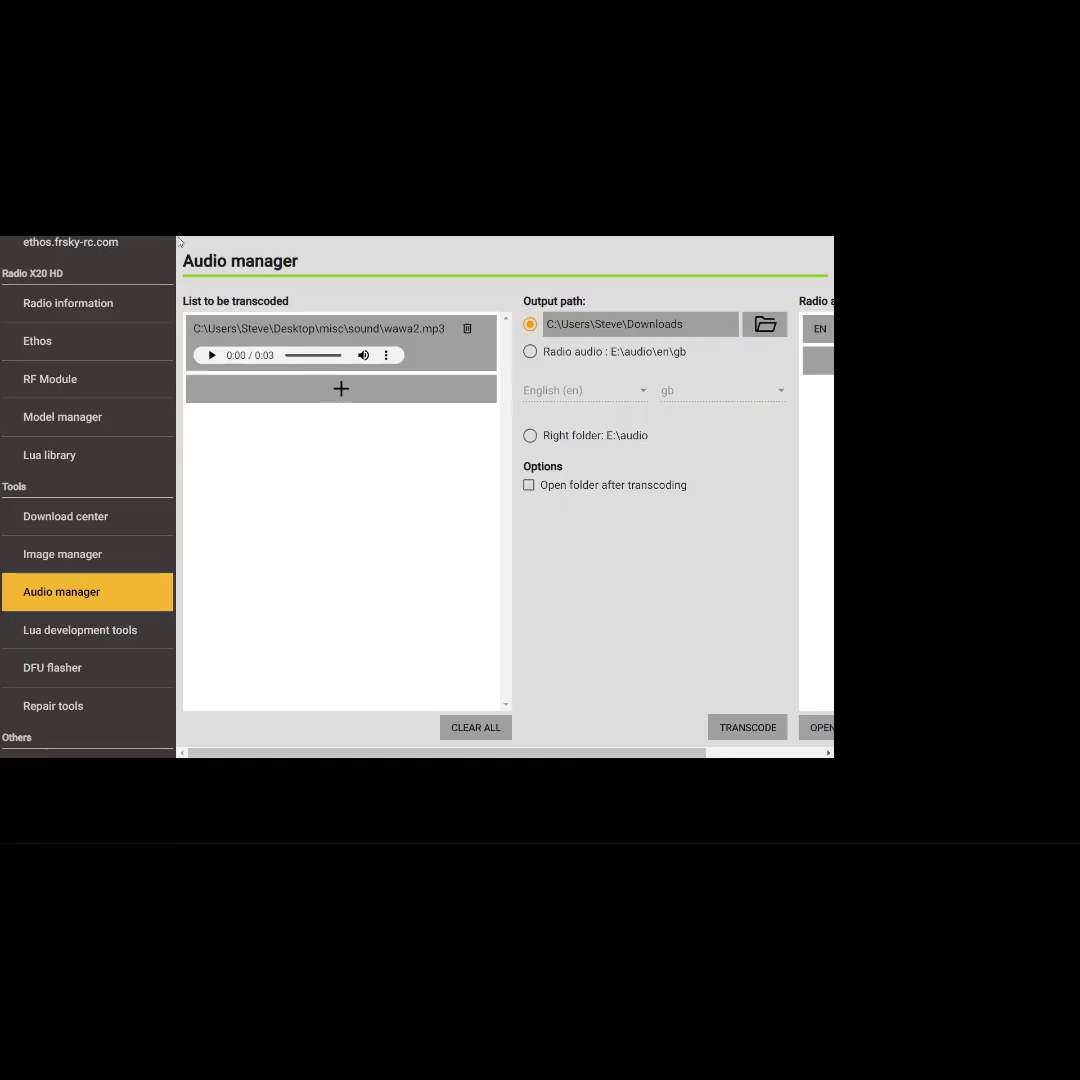
Preview wawa2.mp3 in the Ethos Suite Audio manager and transcode it to the radio audio folder English (en), misc_sounds.
left_click(211, 356)
left_click(211, 356)
left_click(531, 358)
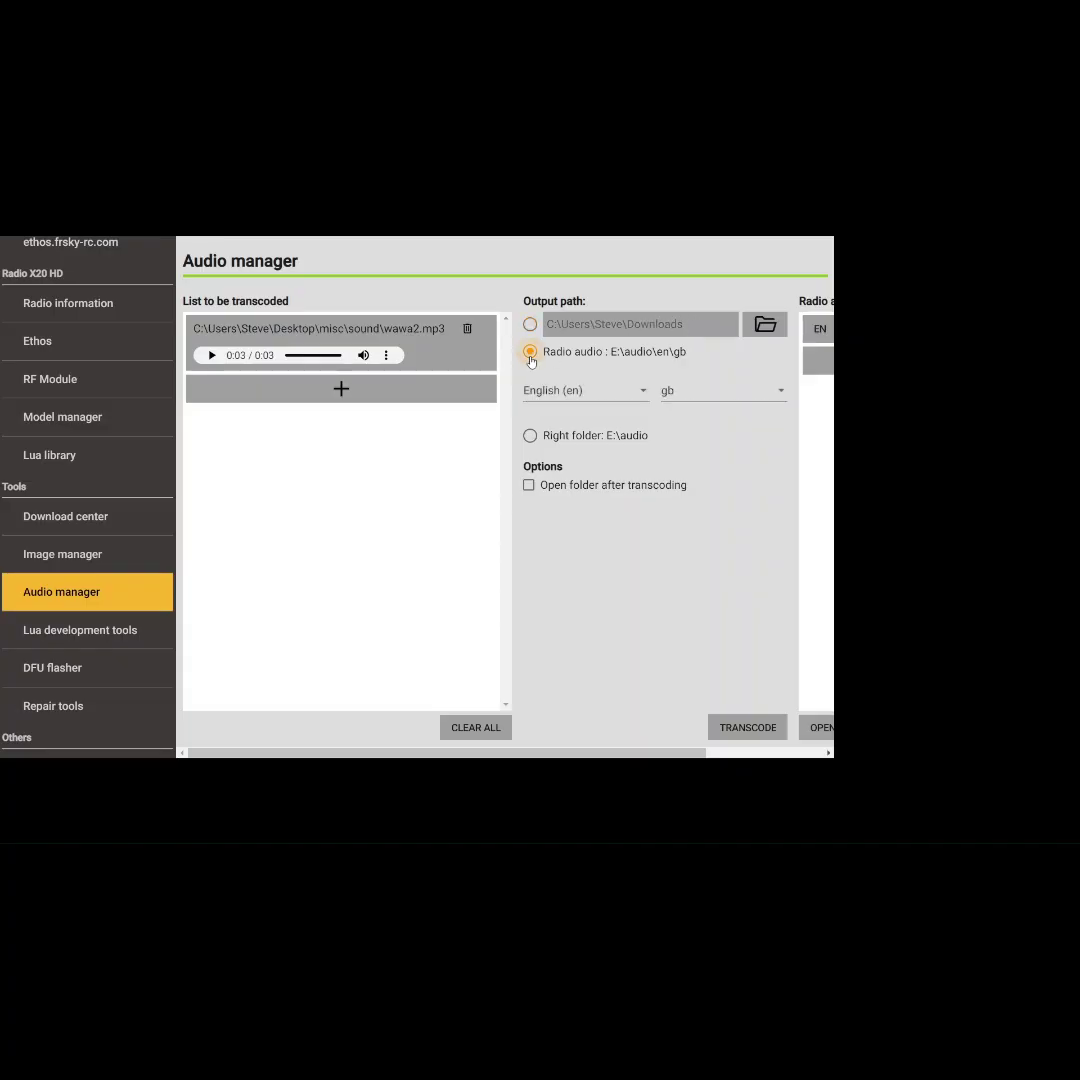
left_click(680, 390)
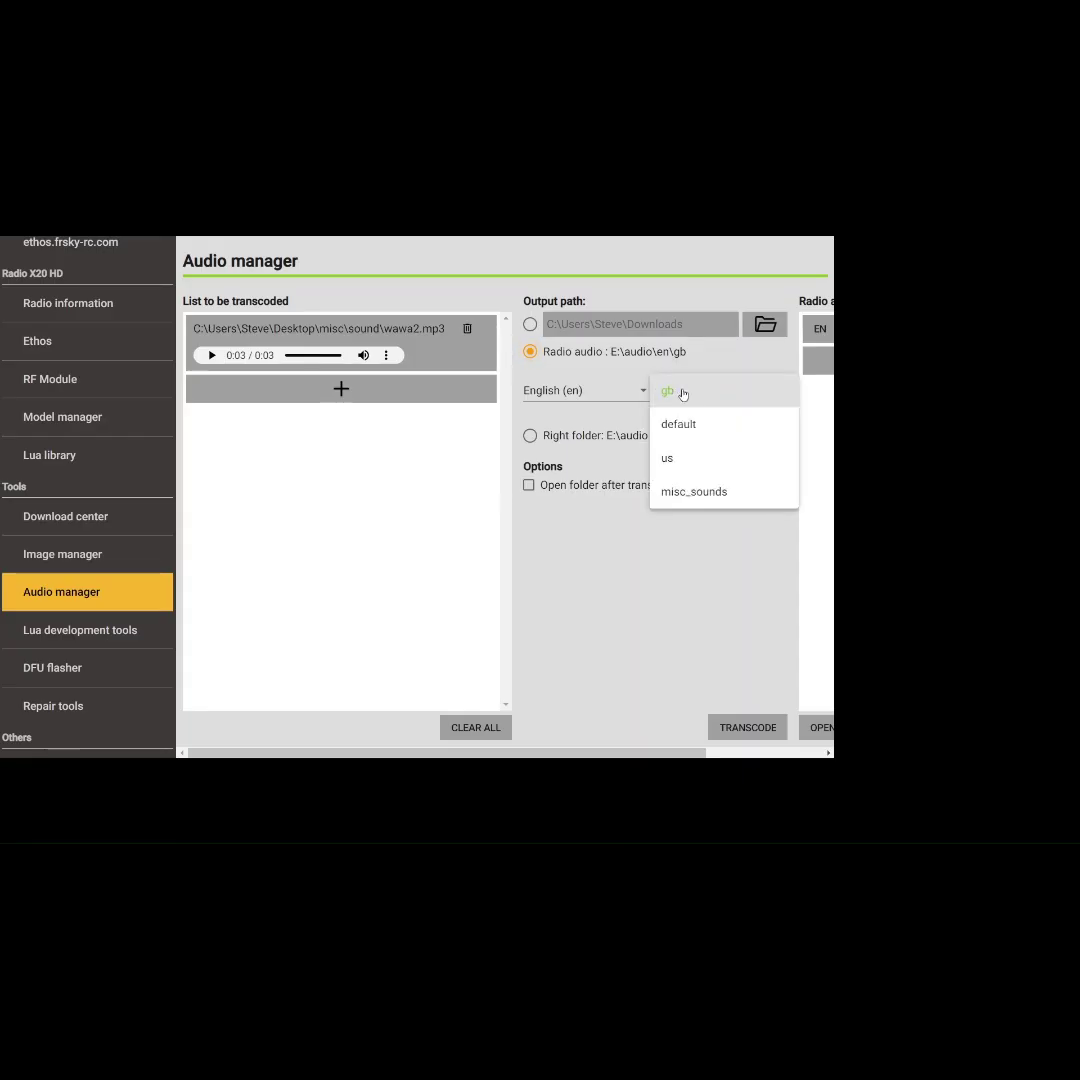
left_click(700, 493)
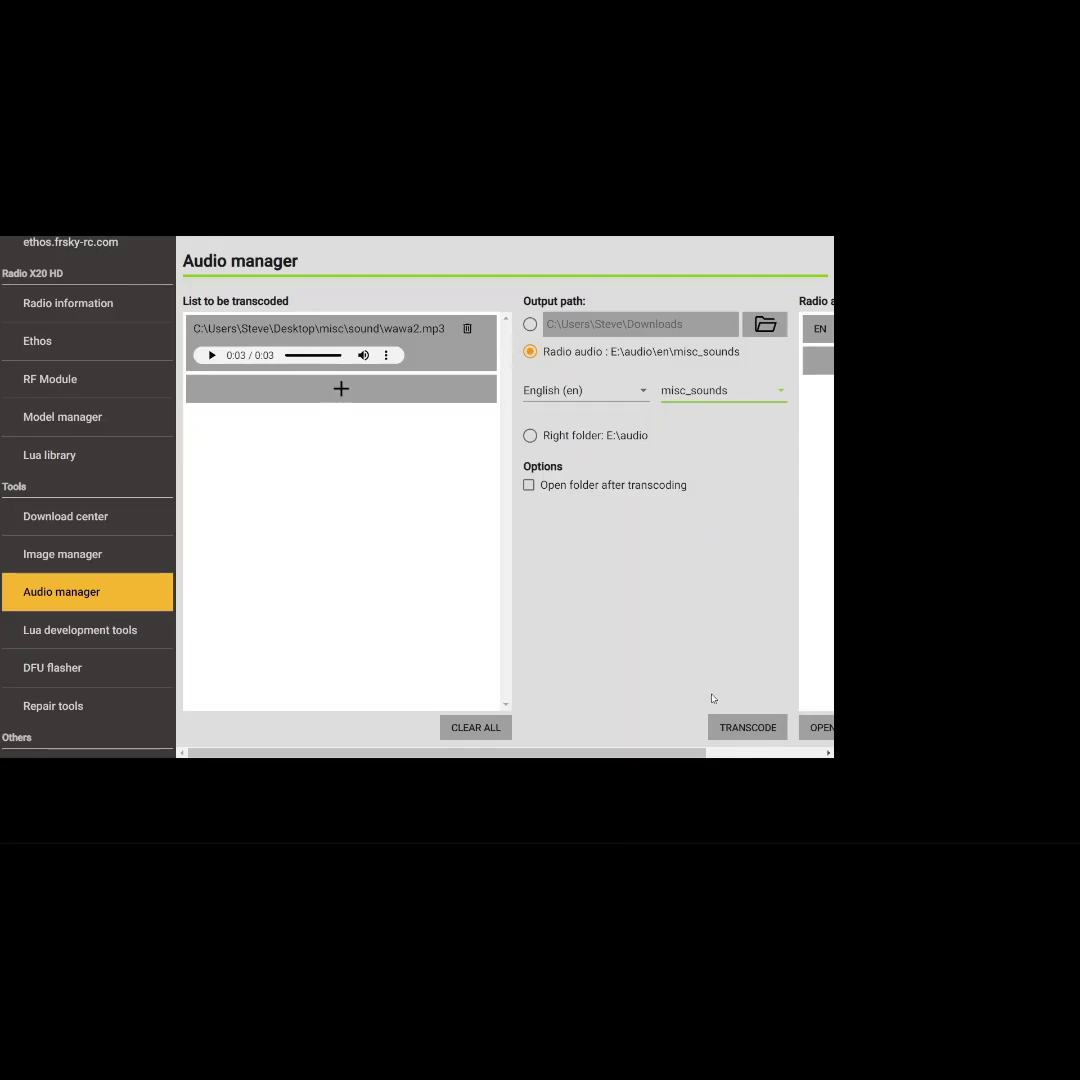
left_click(726, 735)
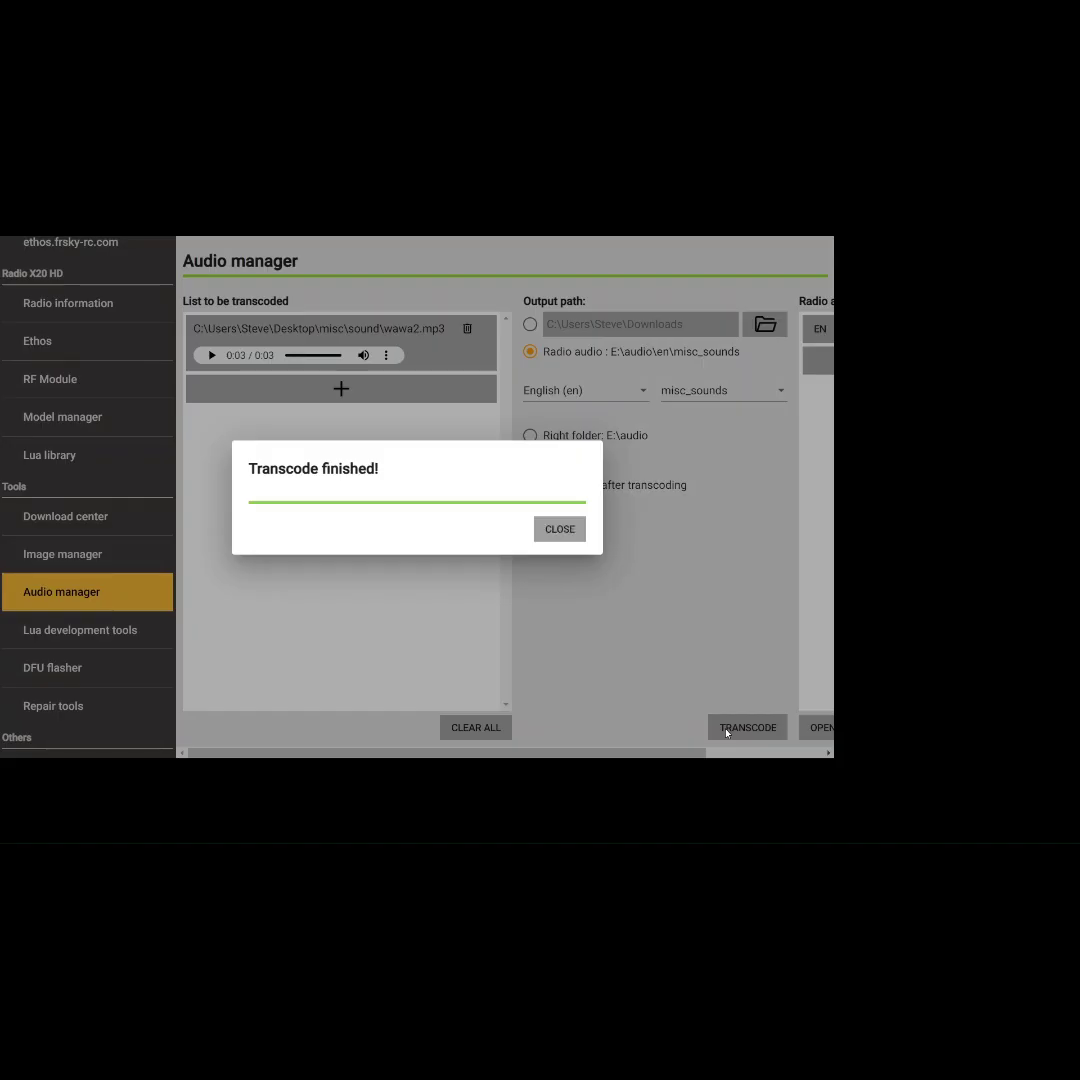
left_click(574, 546)
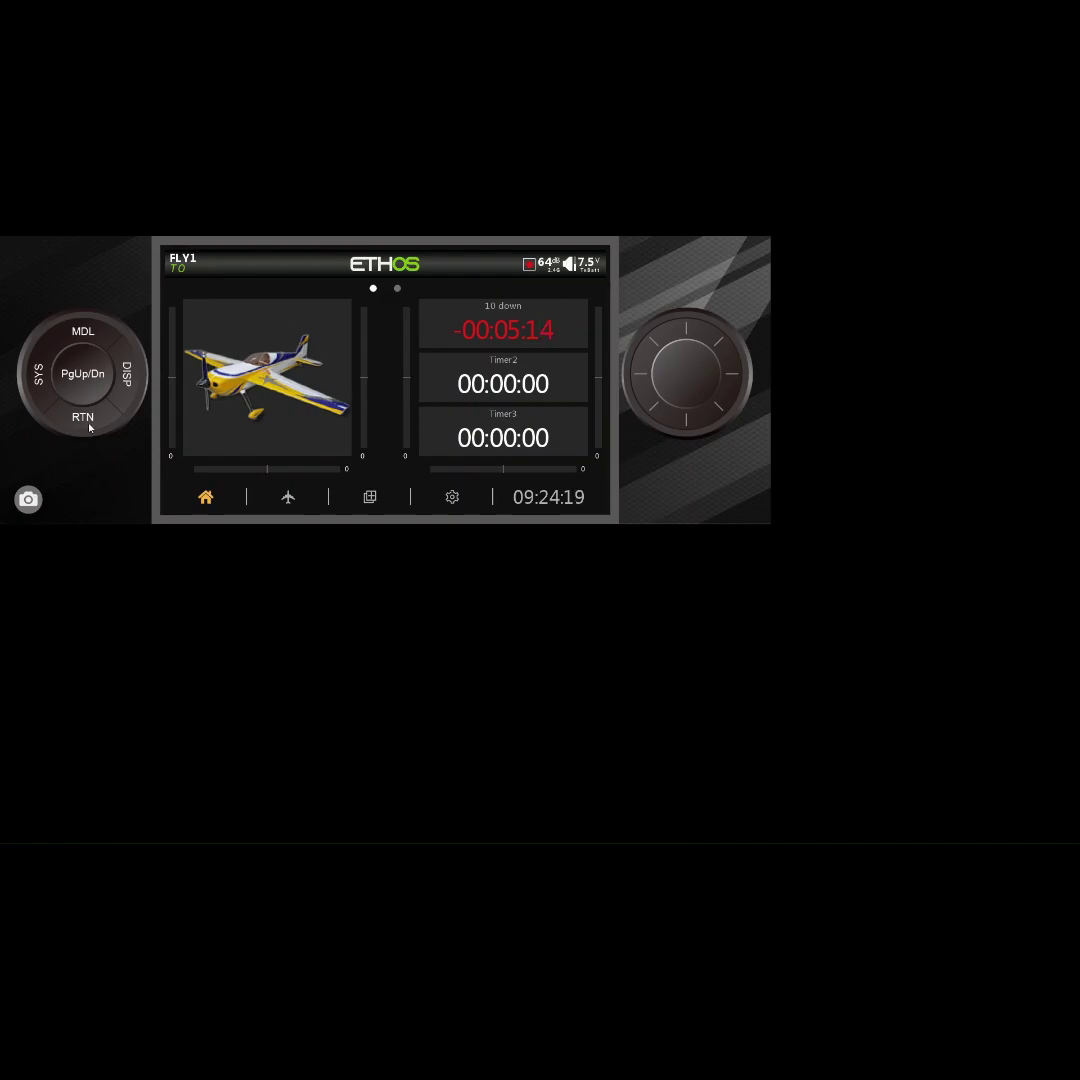
On the ETHOS radio screen, open the General system settings and examine the voice assignments in the Audio section.
left_click(452, 500)
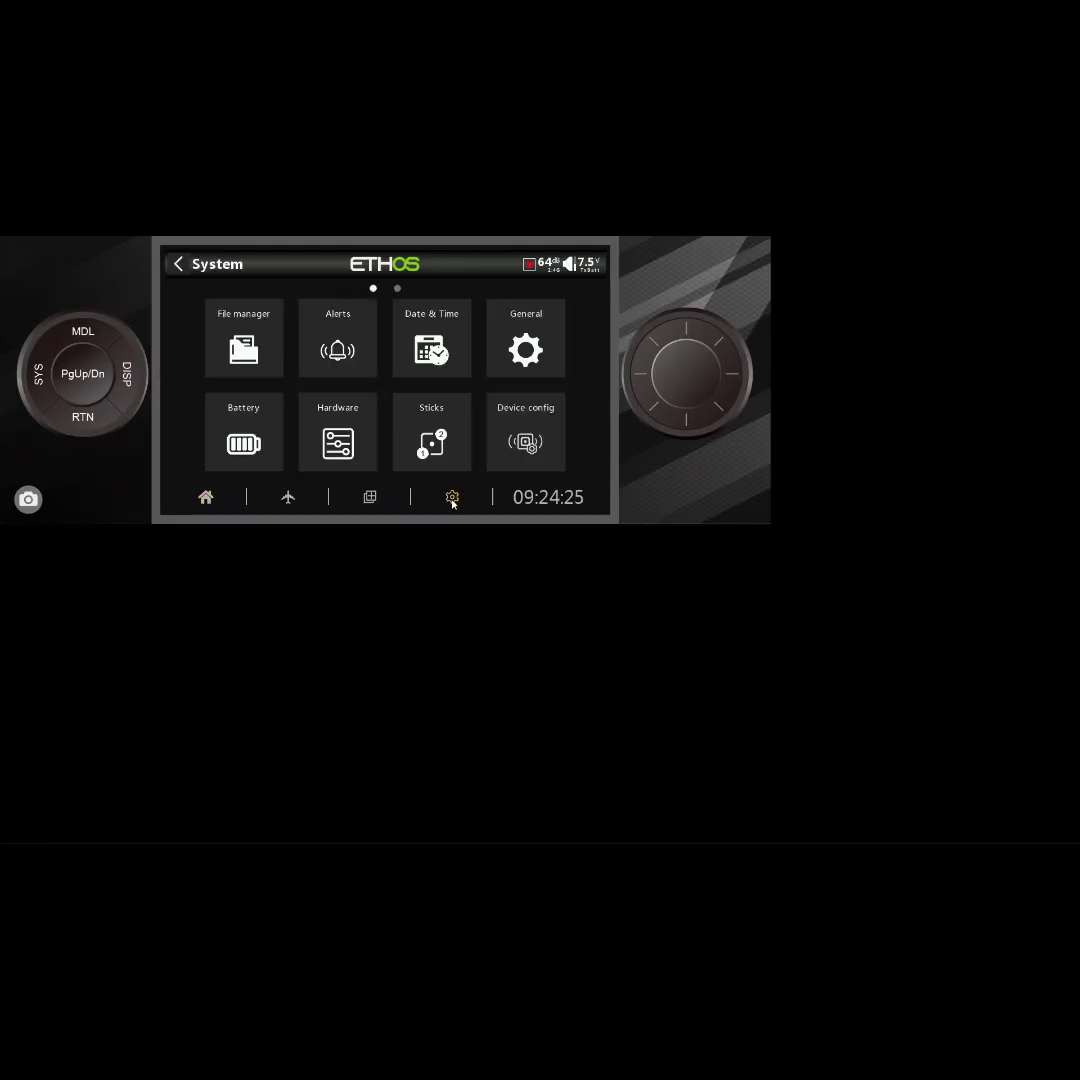
left_click(216, 499)
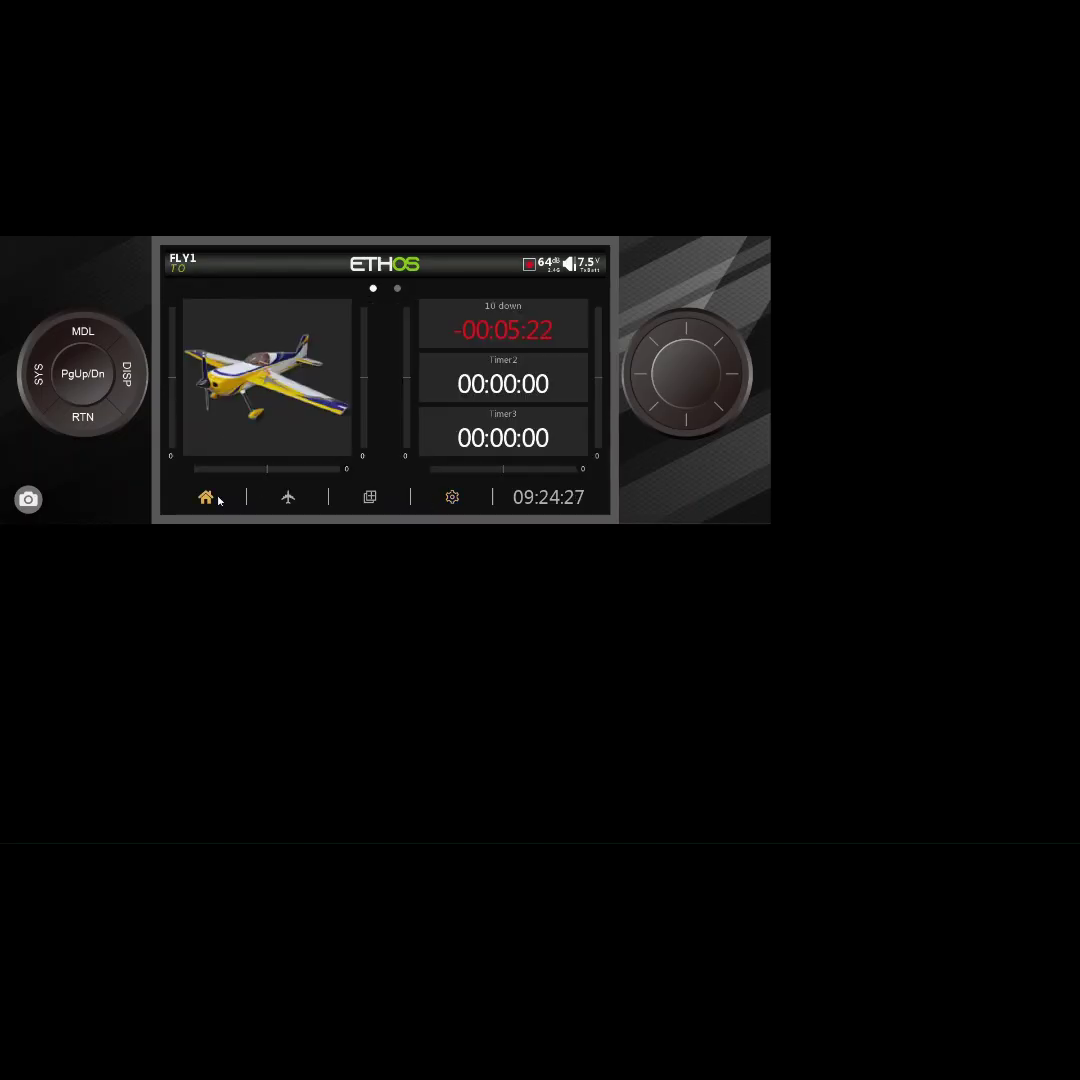
left_click(450, 502)
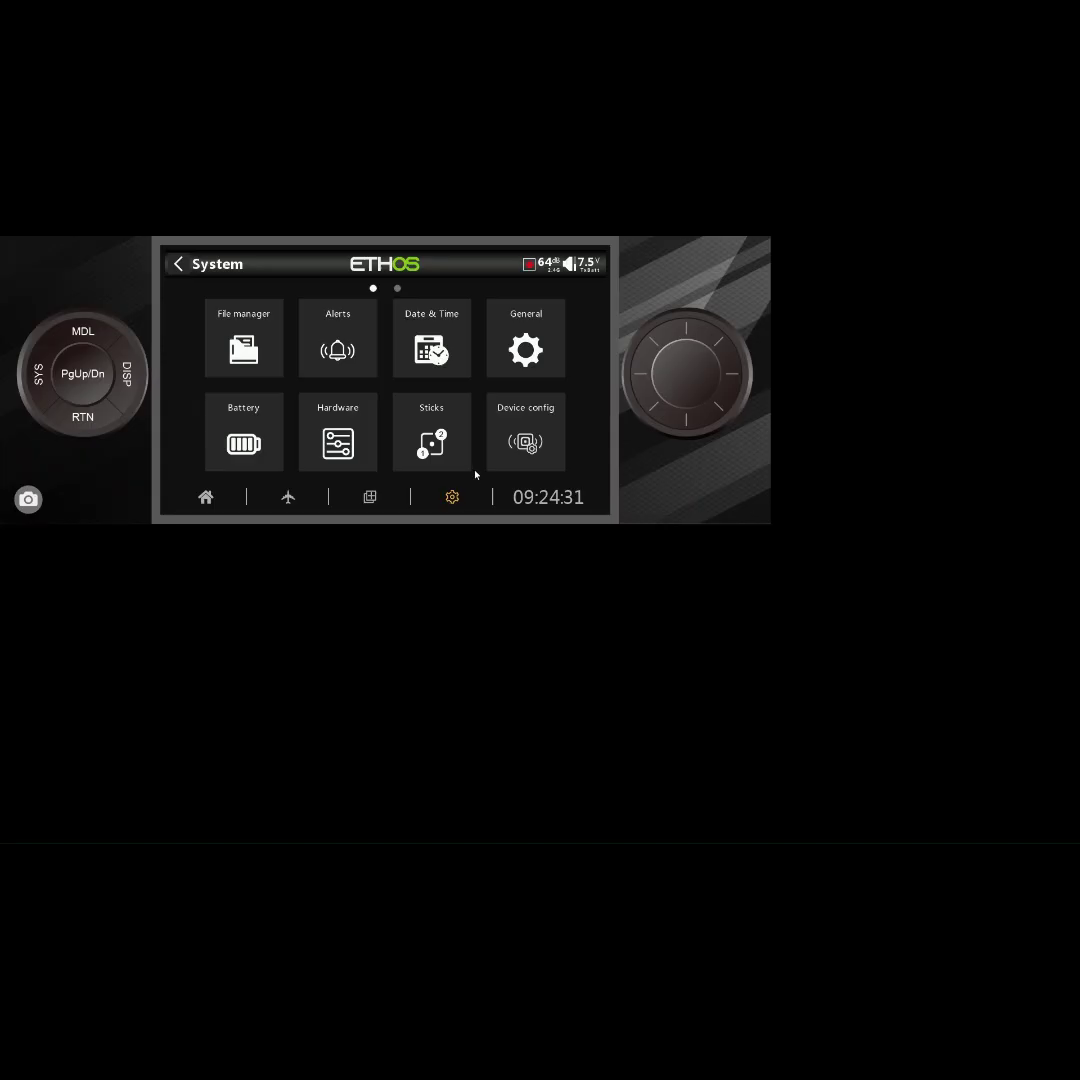
left_click(504, 356)
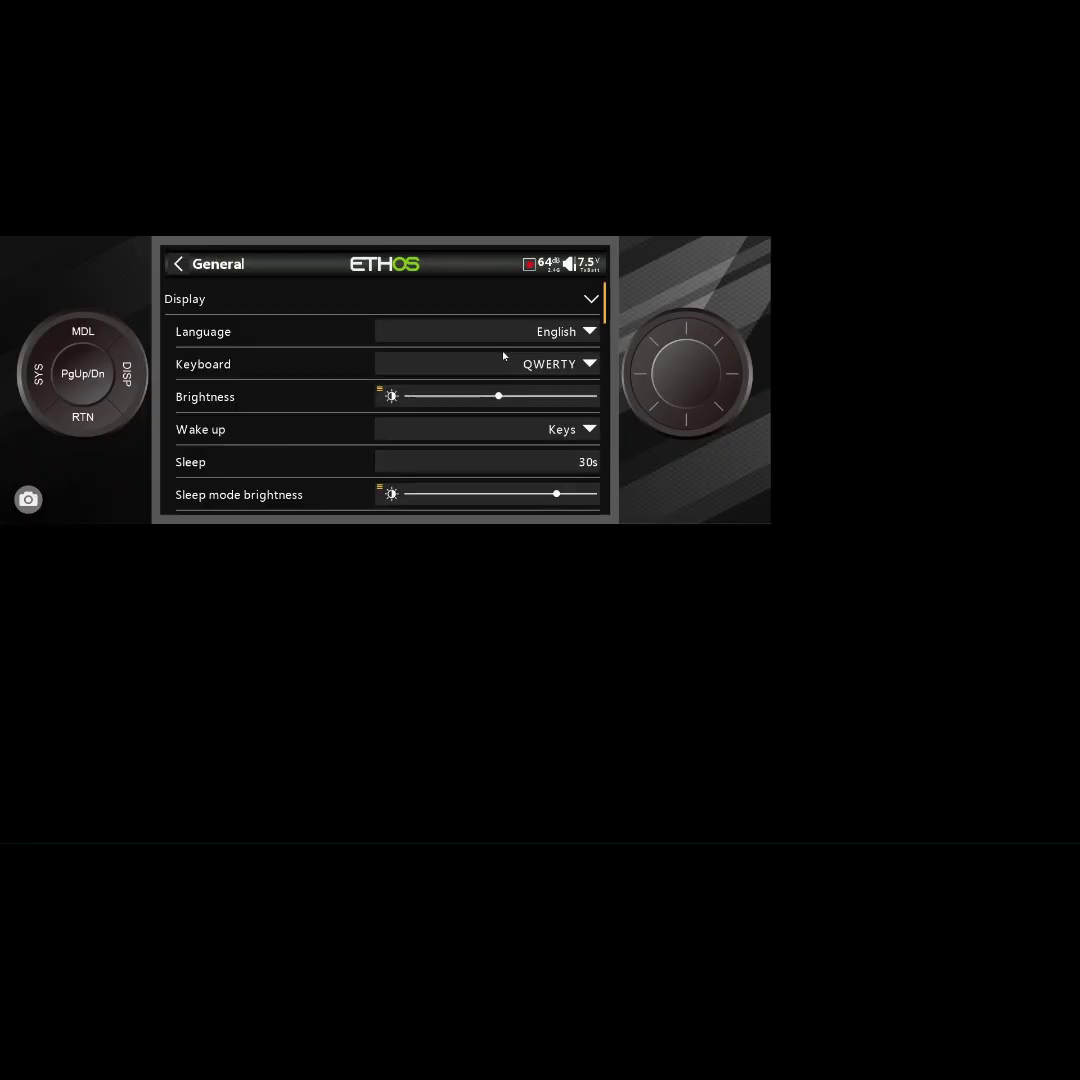
scroll(504, 356, "down", 5)
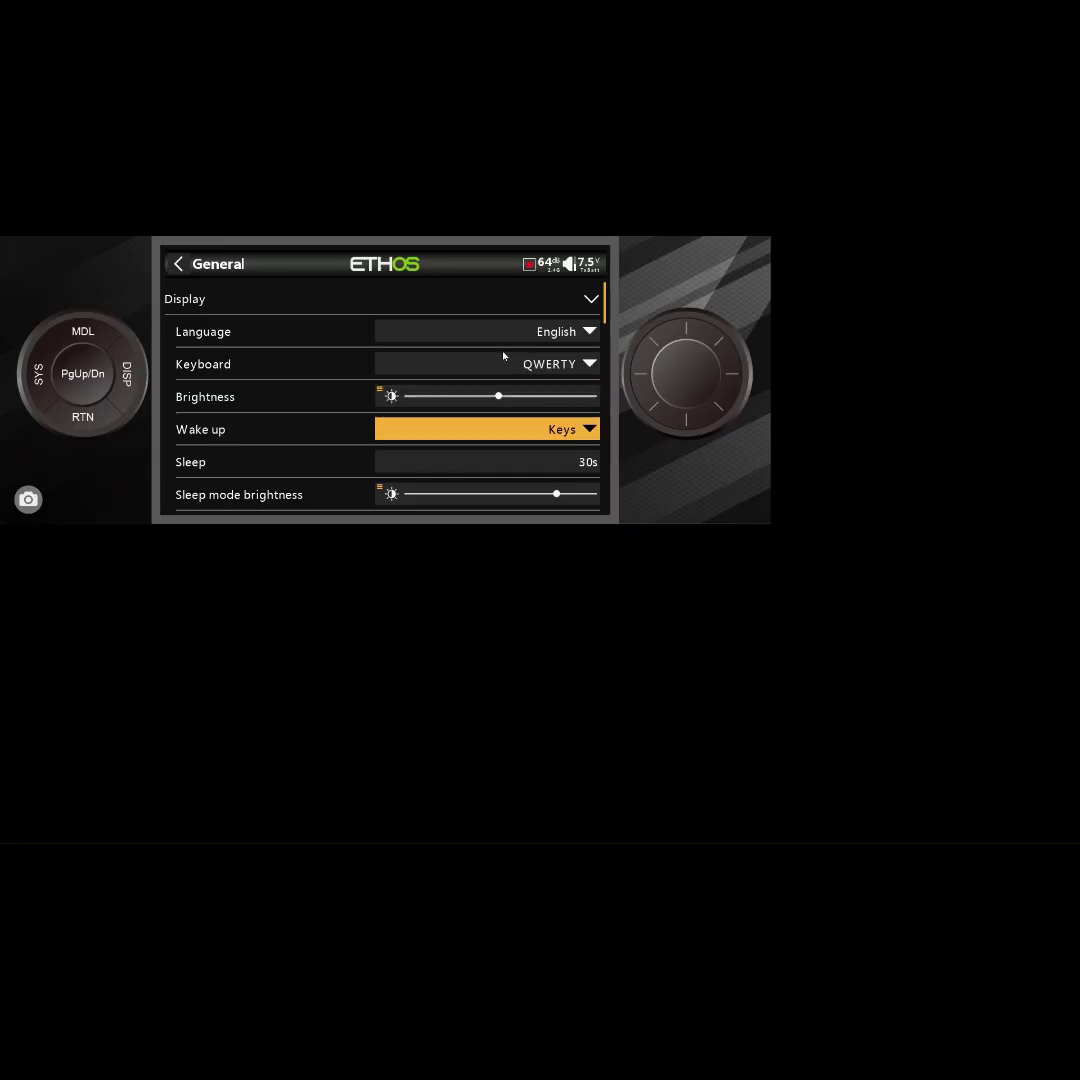
scroll(504, 356, "down", 7)
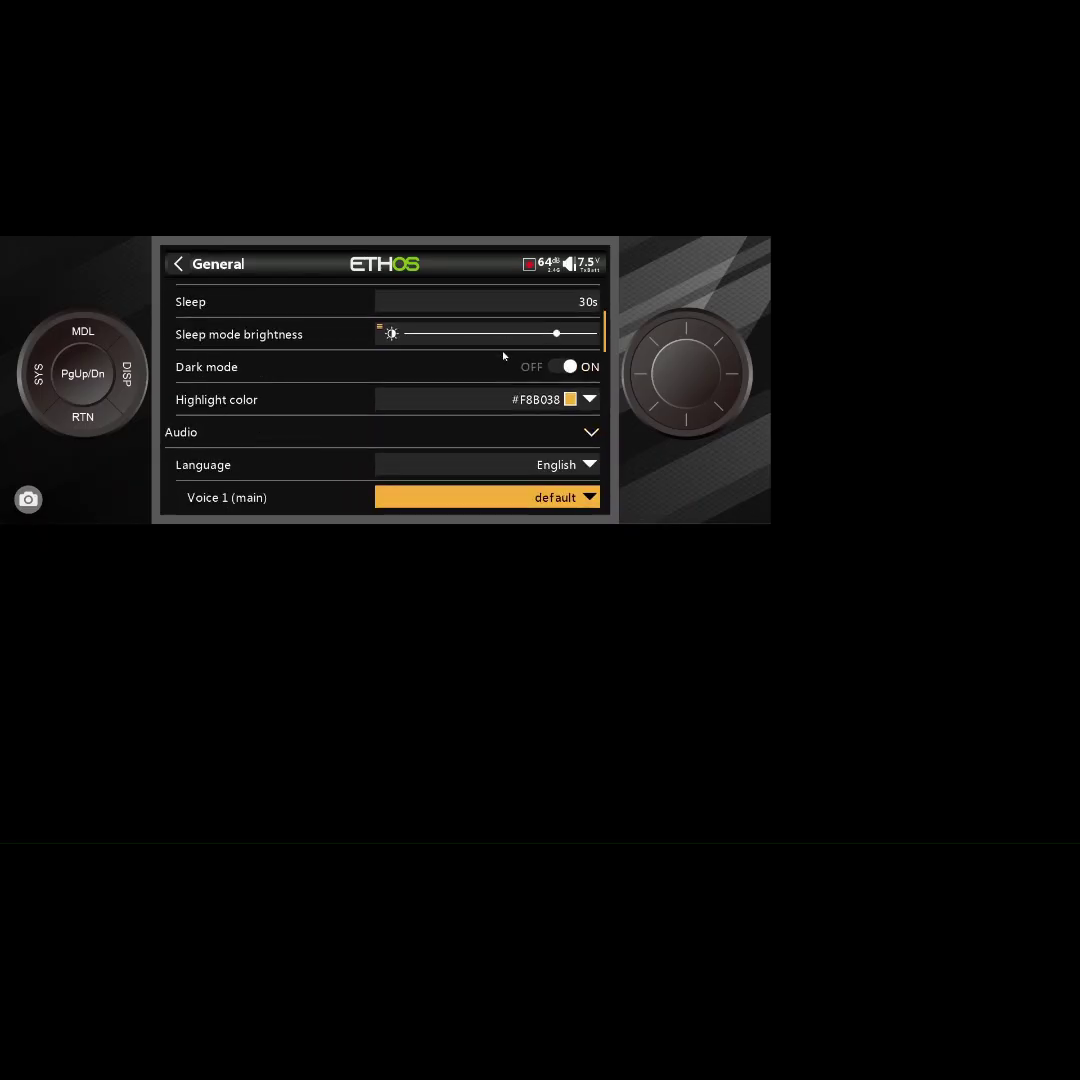
scroll(519, 412, "down", 2)
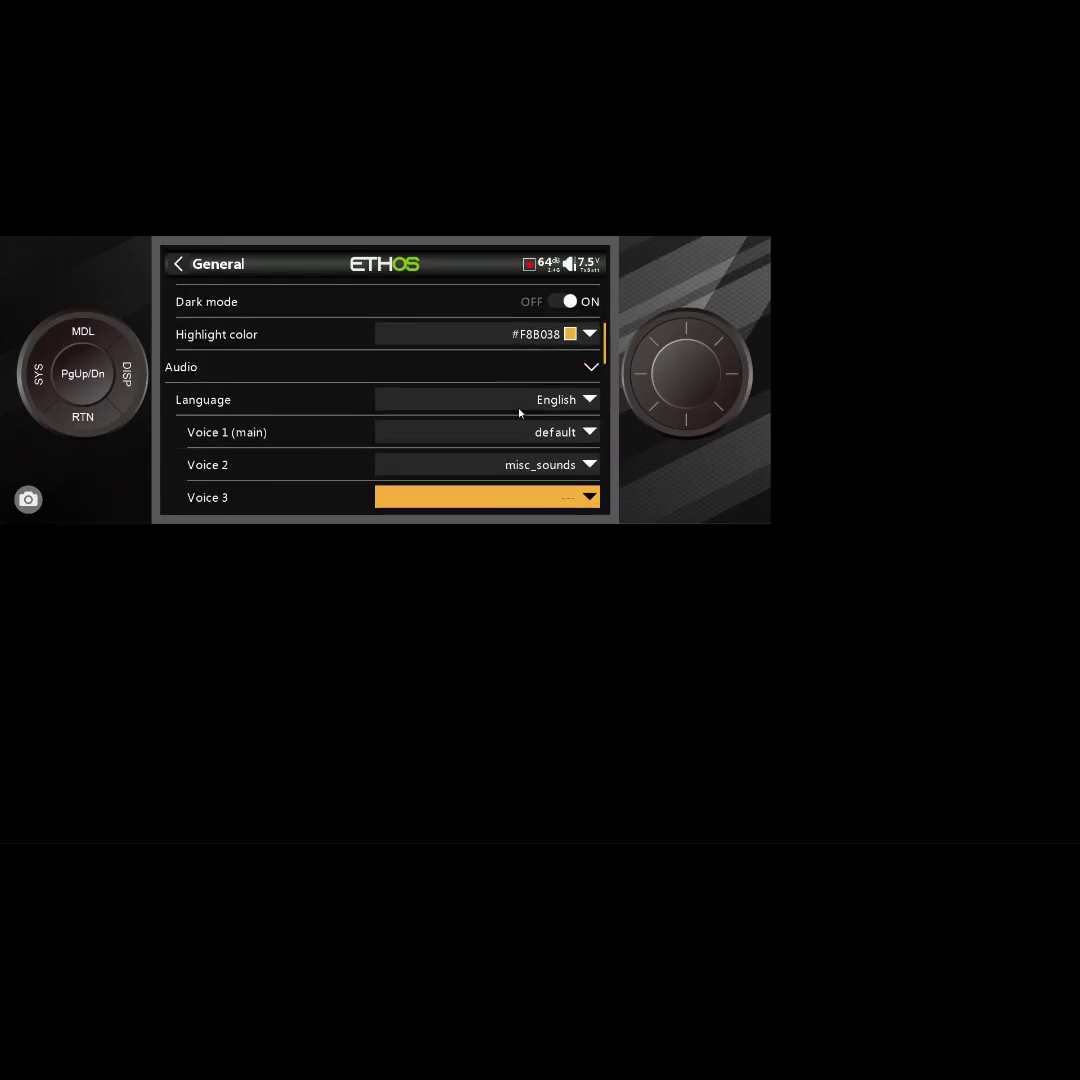
Clear the Voice 2 assignment in the Audio settings and assign misc_sounds to it again.
left_click(537, 434)
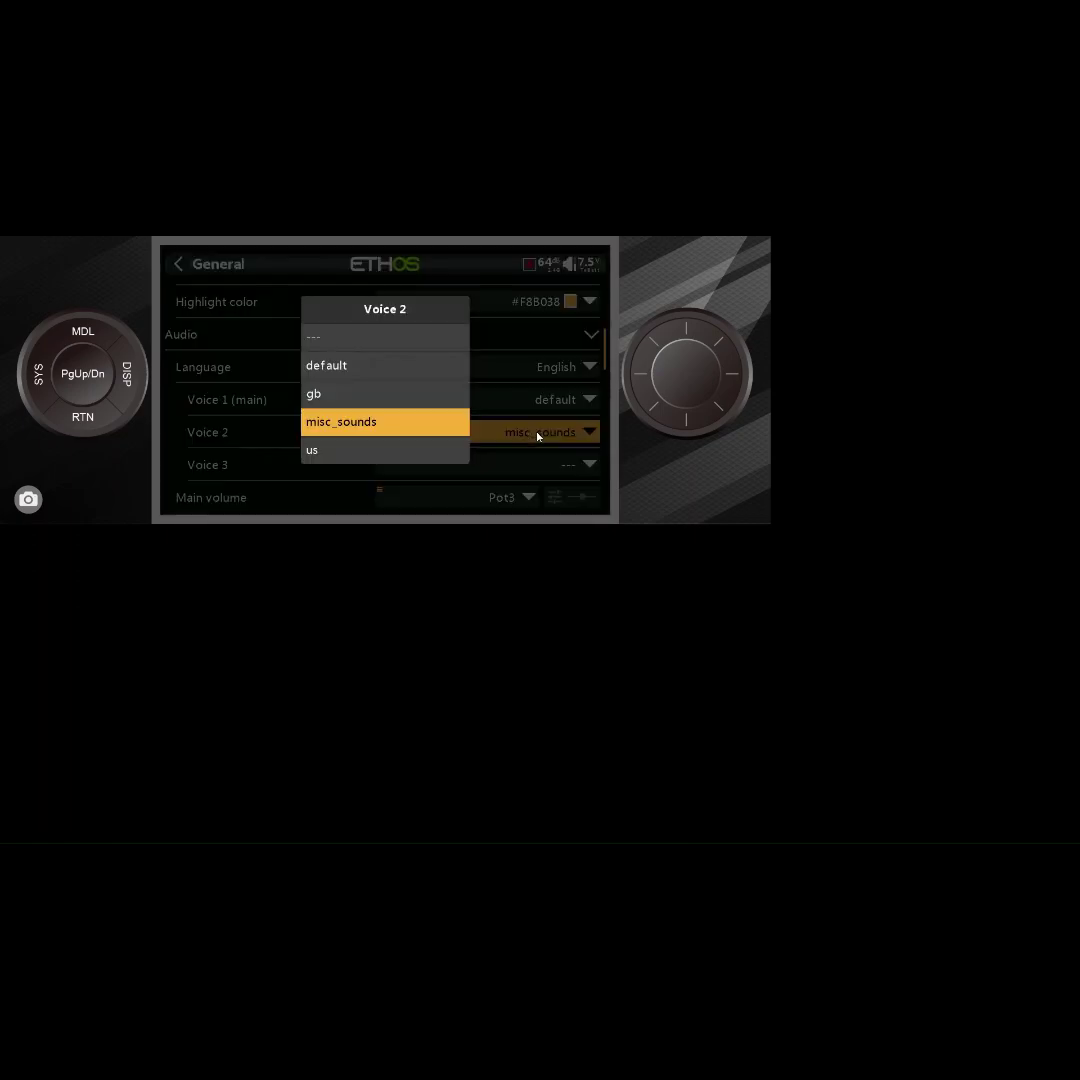
left_click(414, 345)
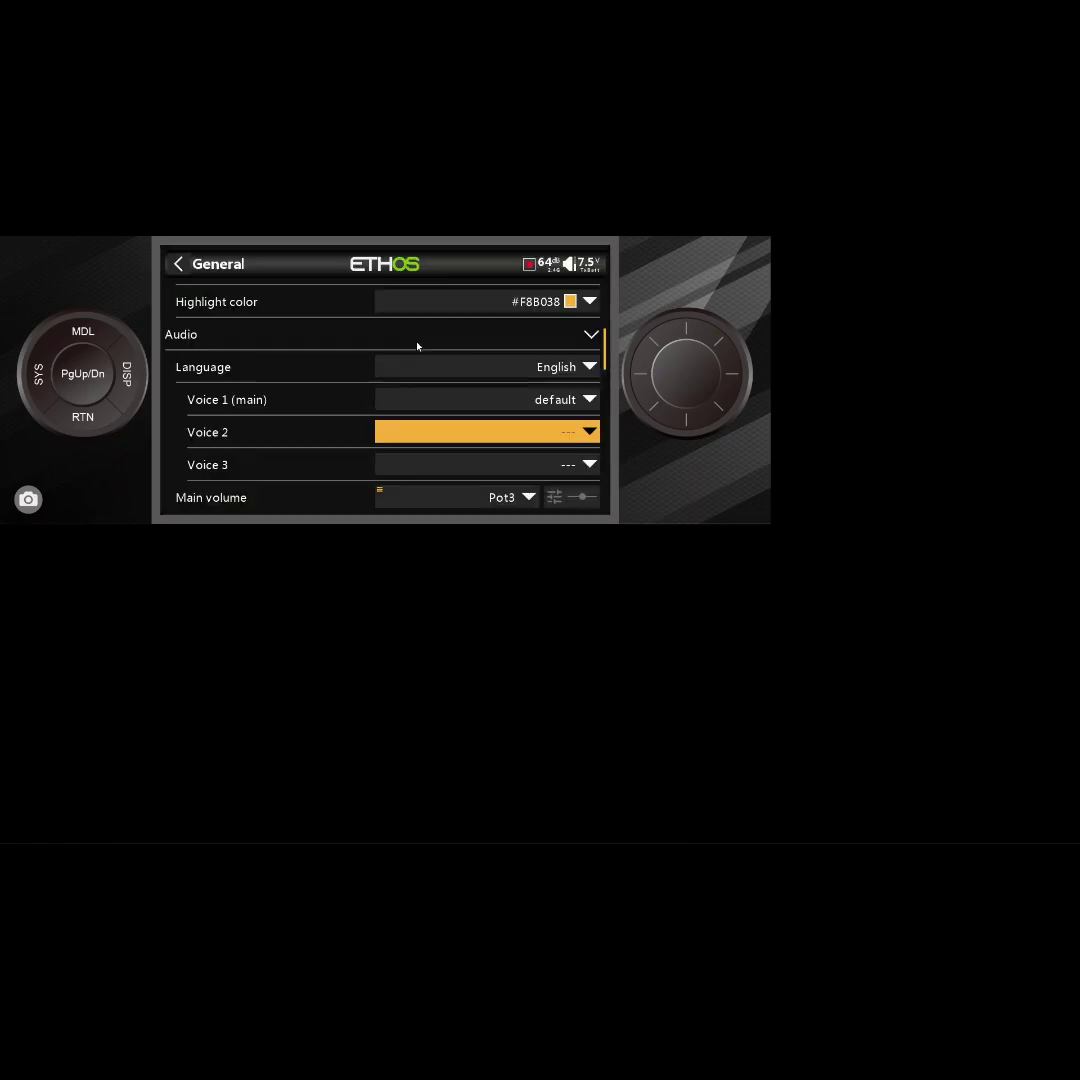
left_click(586, 441)
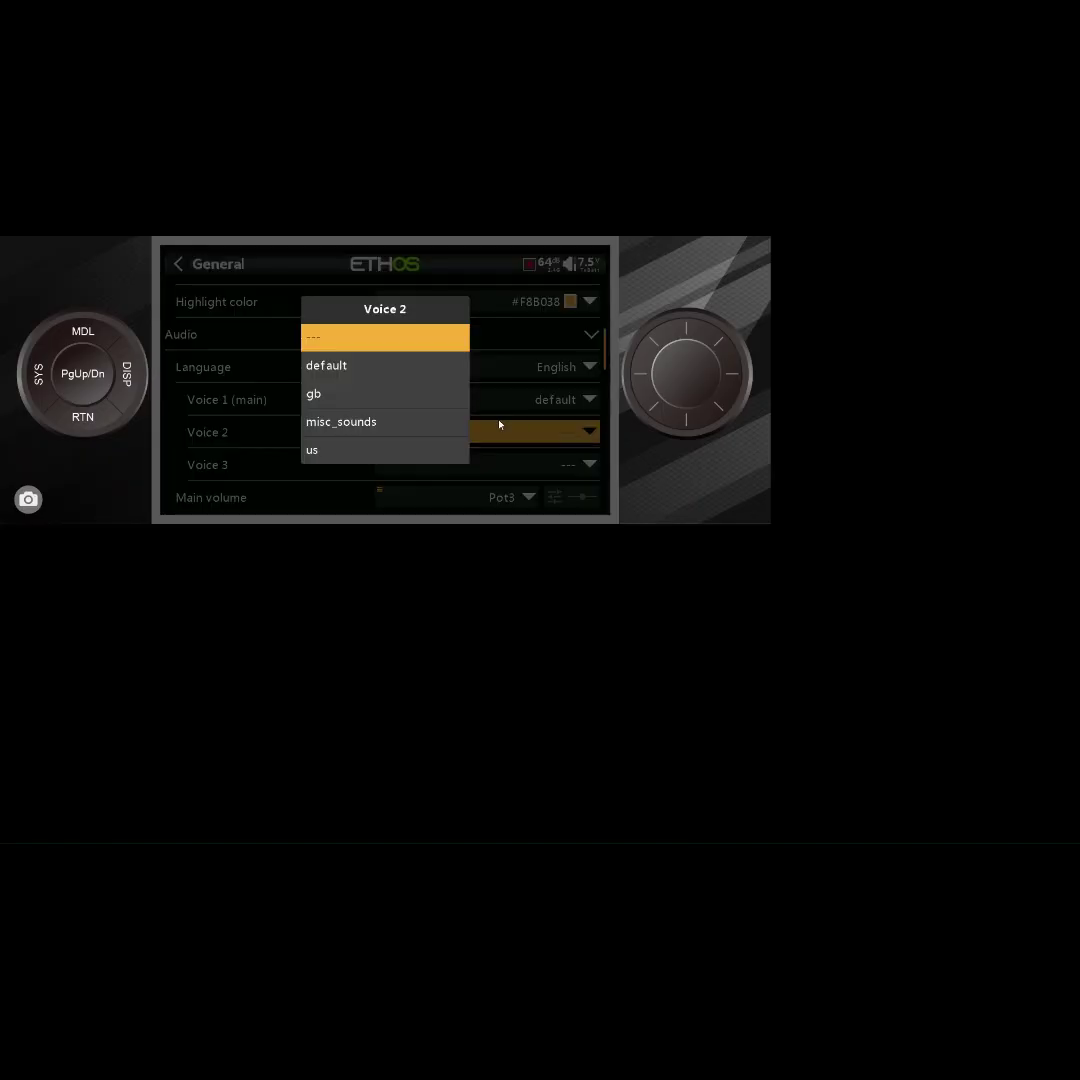
left_click(443, 425)
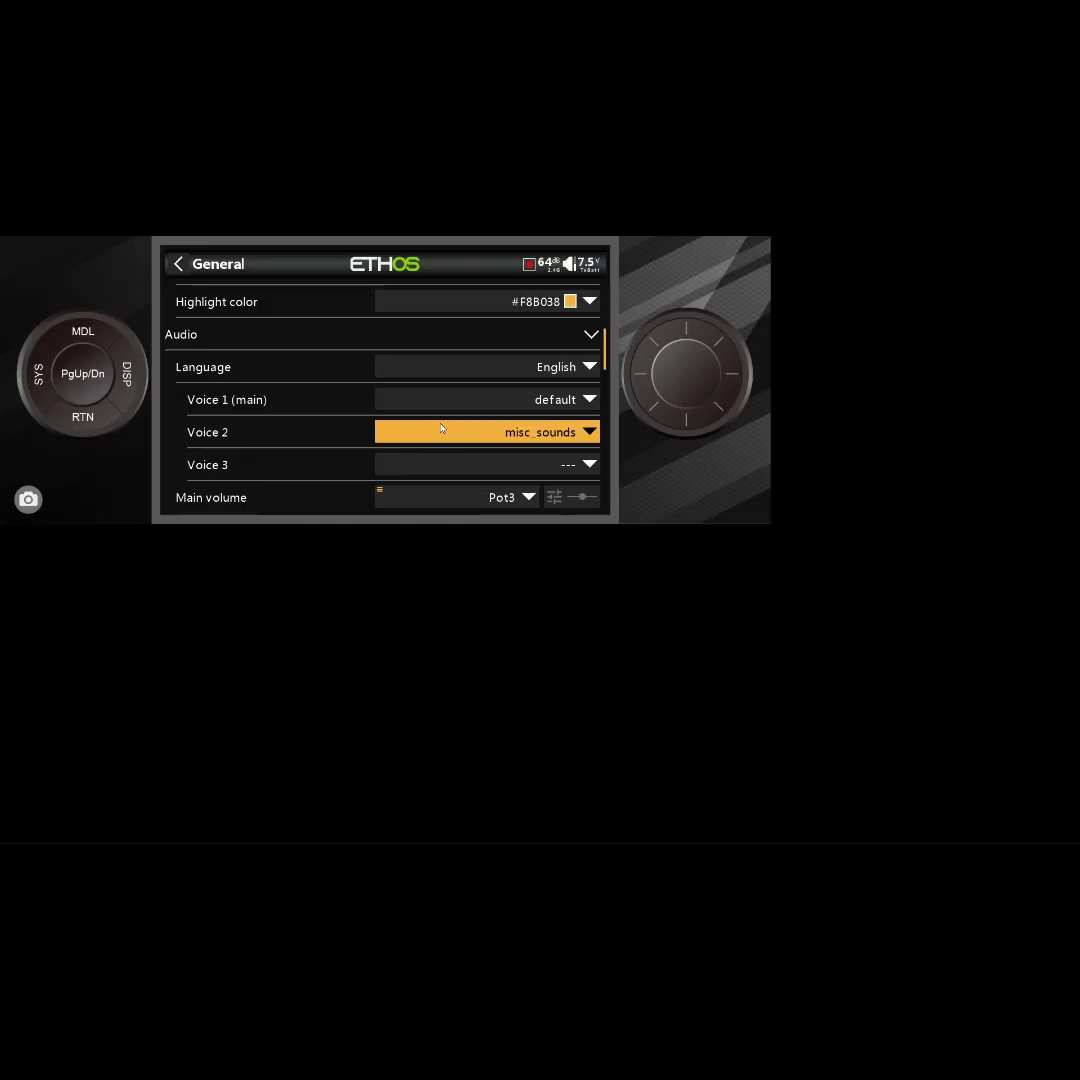
scroll(441, 430, "down", 2)
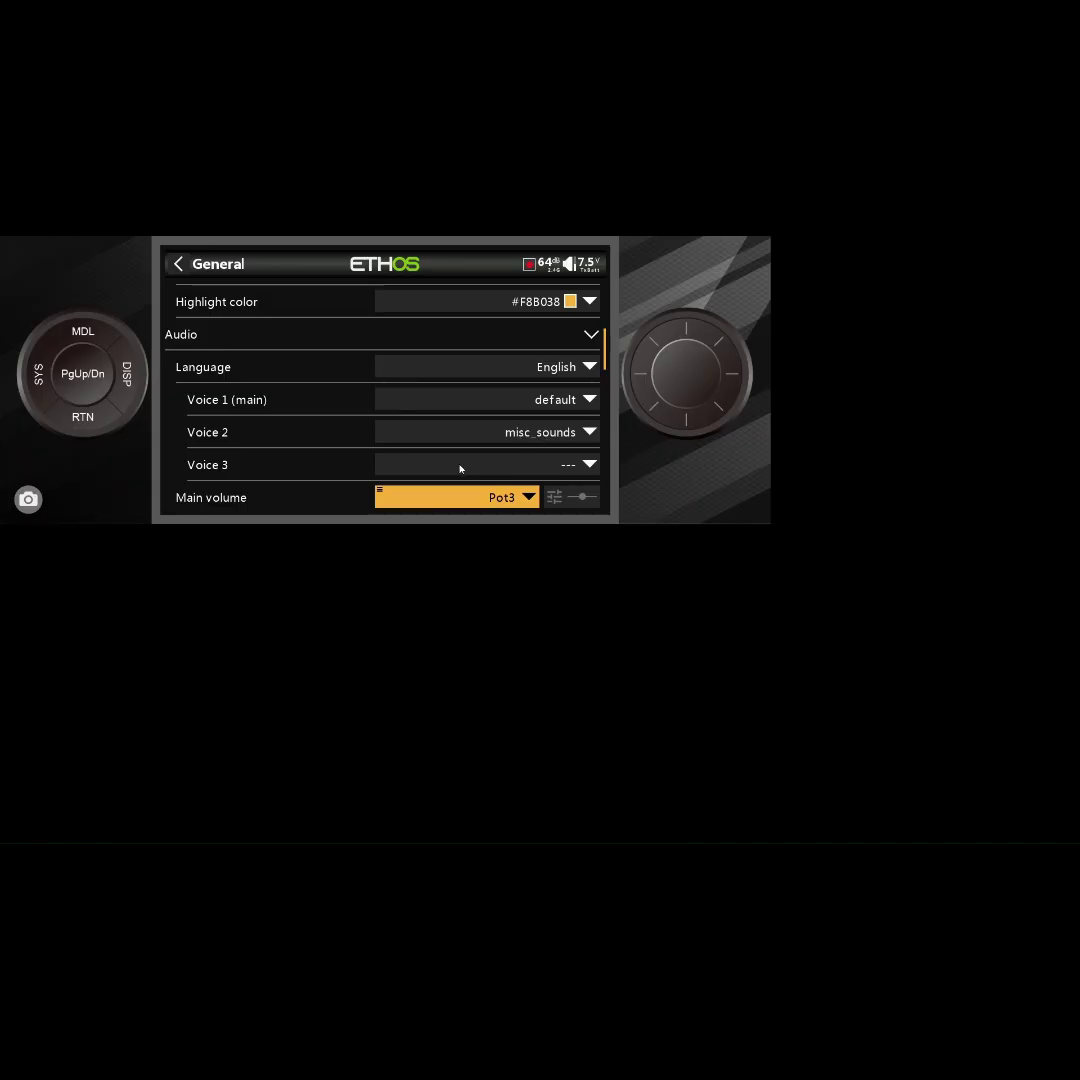
Leave the General settings, add a new special function to the model with the action Play audio, and enable it.
left_click(86, 417)
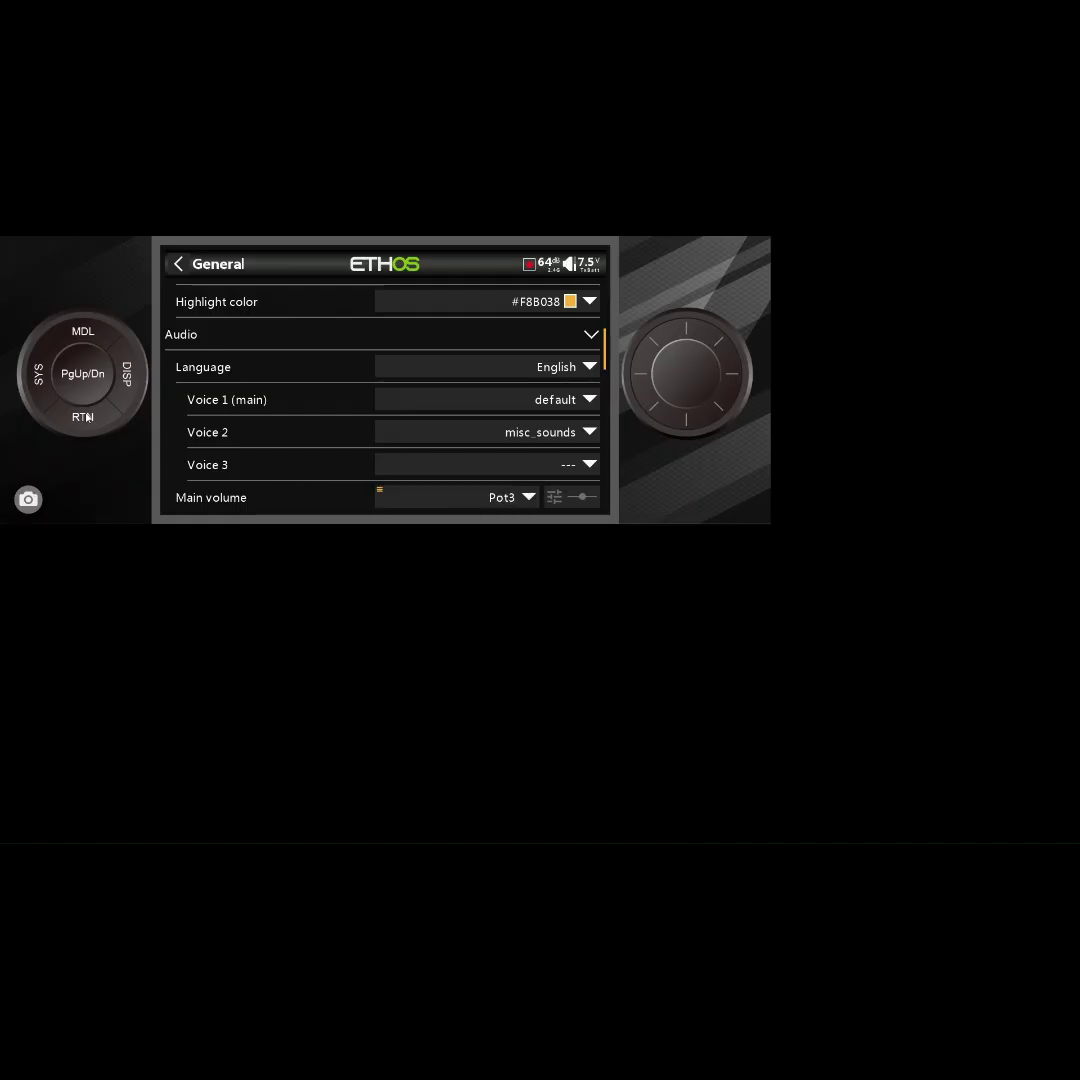
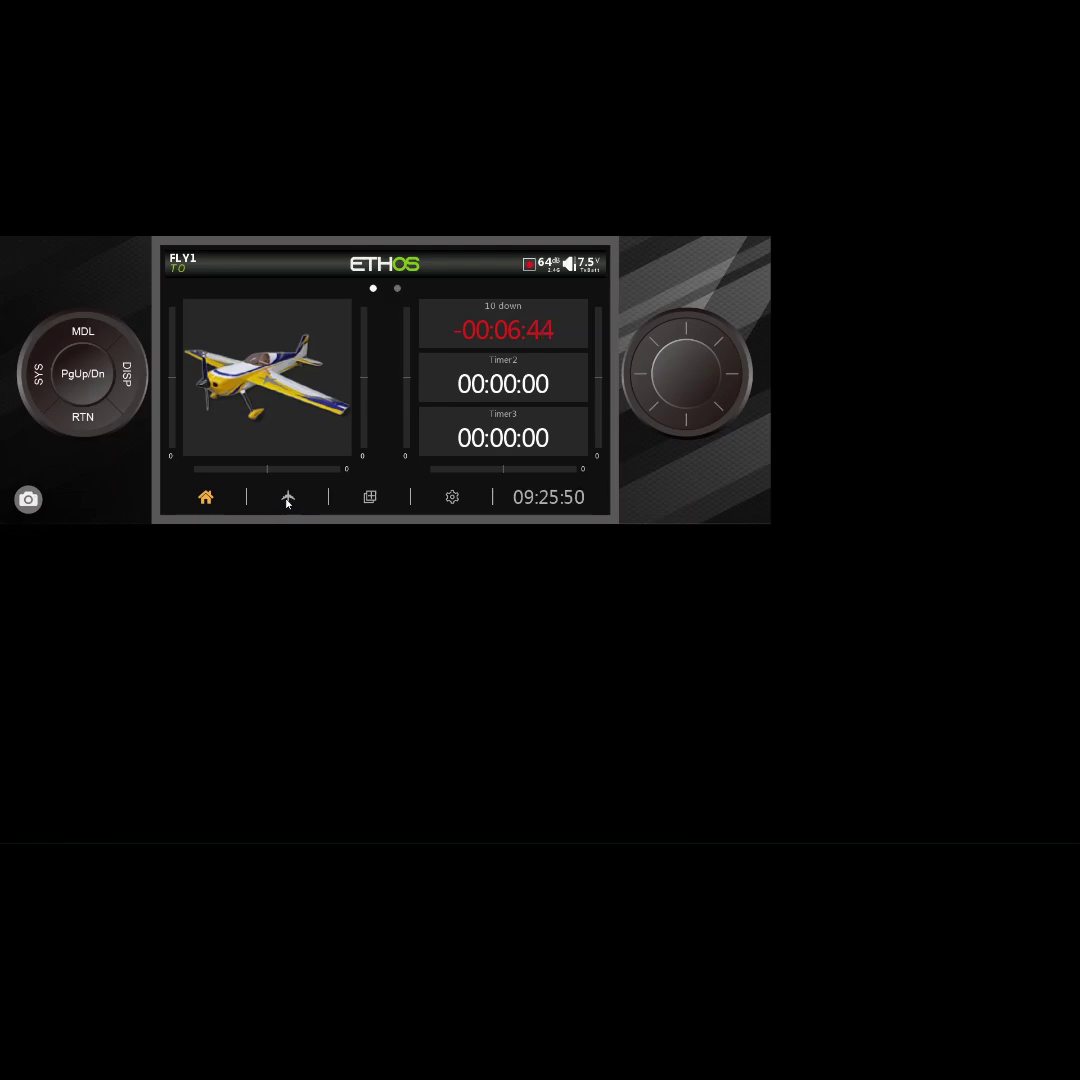
left_click(287, 500)
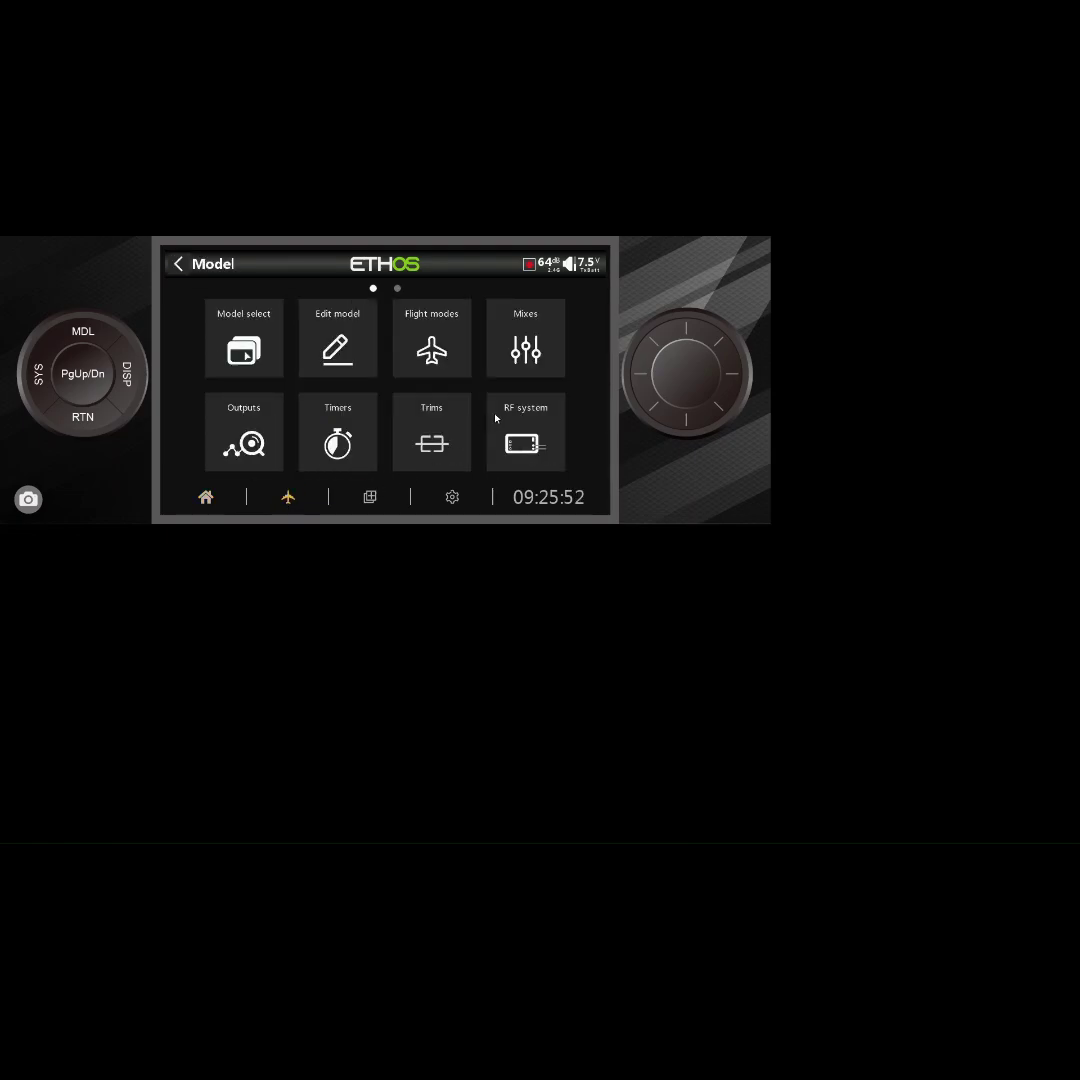
left_click_drag(486, 416, 204, 399)
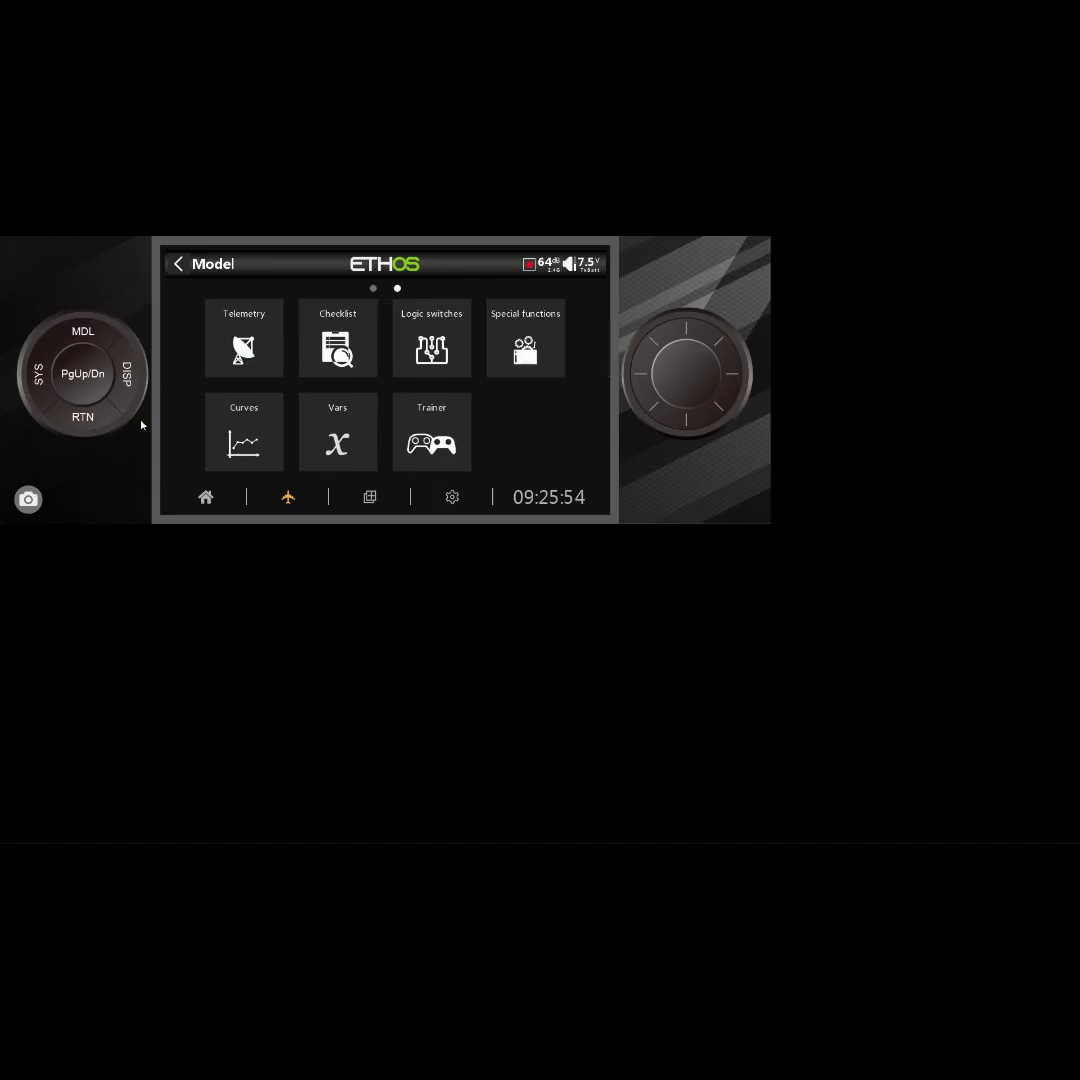
left_click(543, 352)
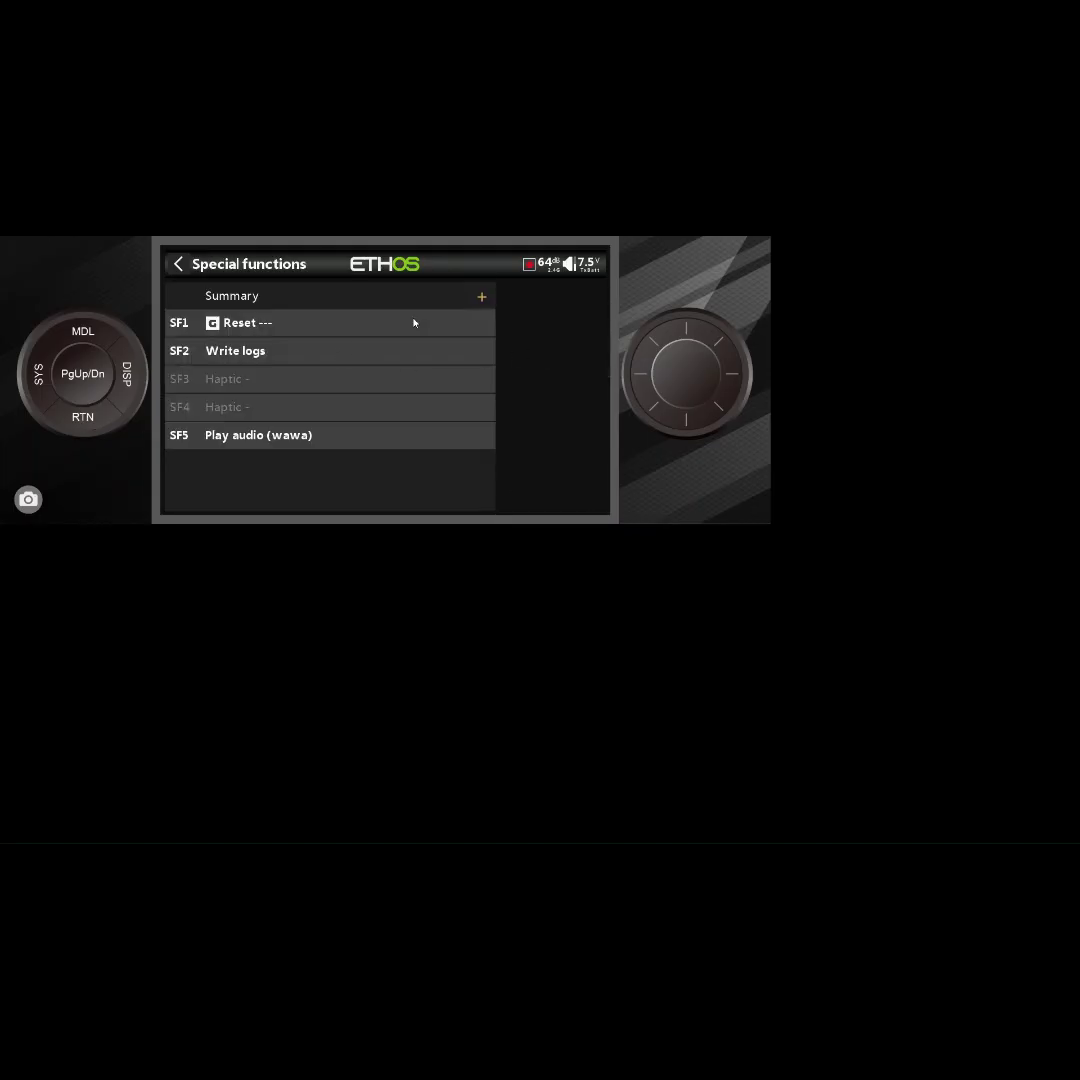
left_click(480, 298)
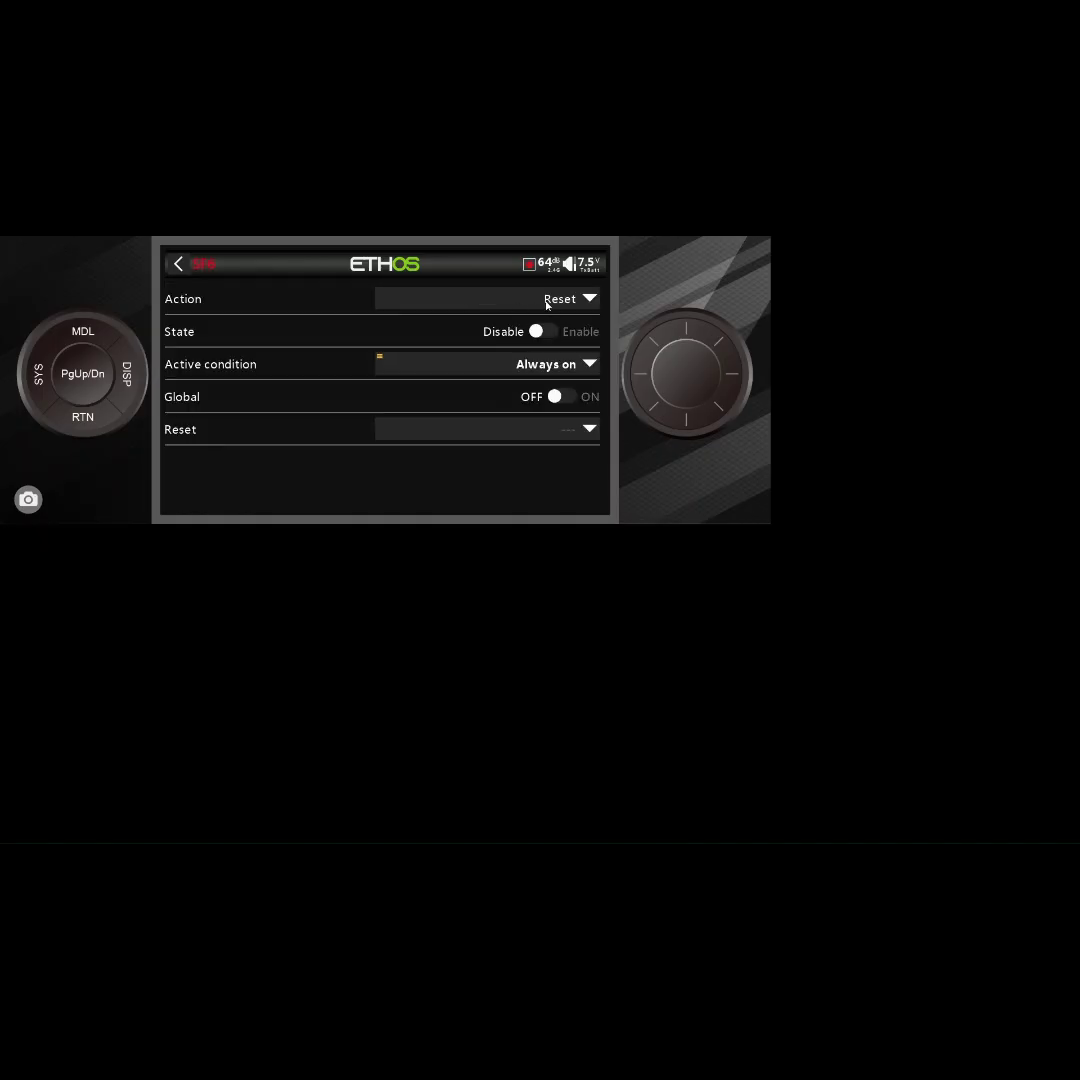
left_click(521, 302)
left_click(386, 428)
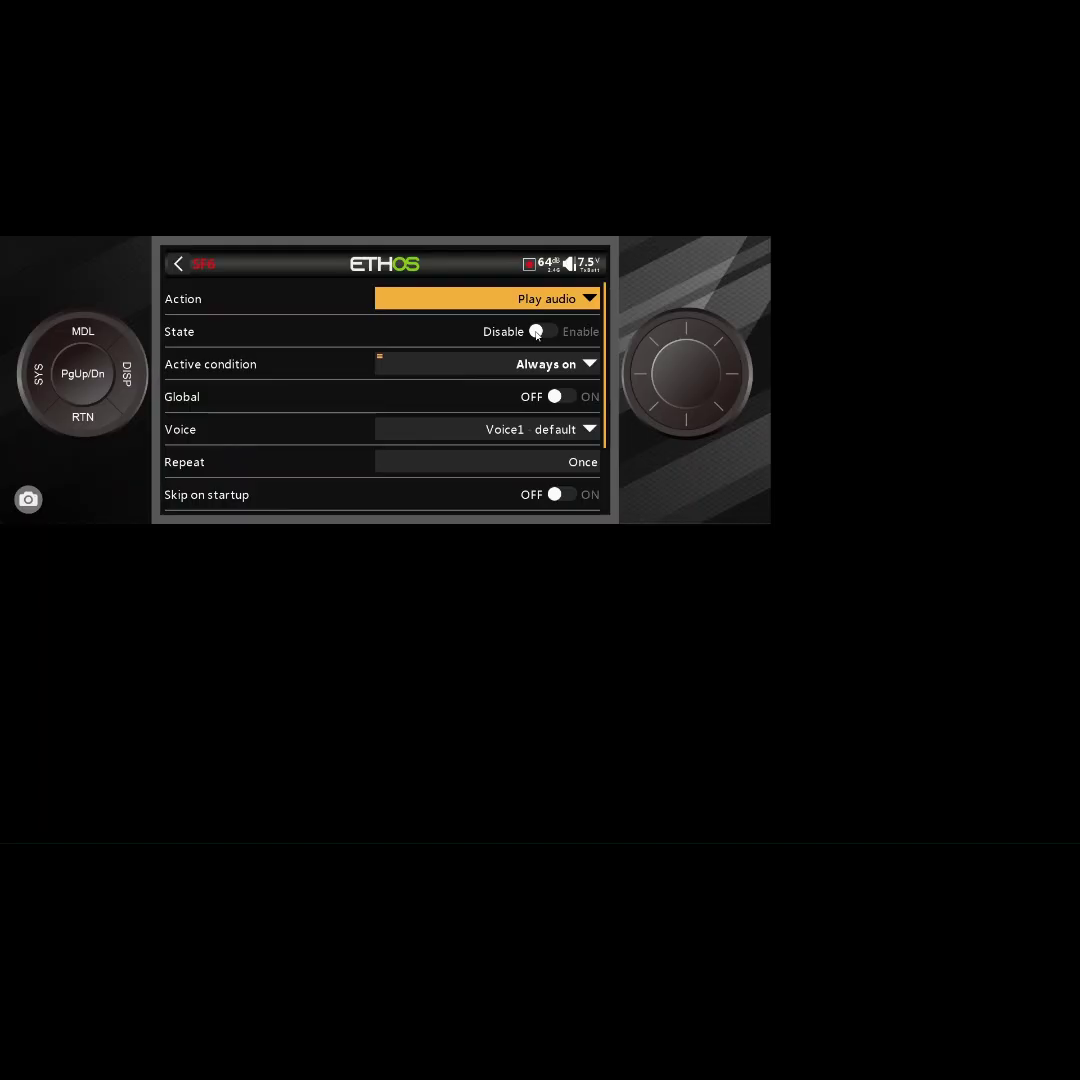
left_click(537, 332)
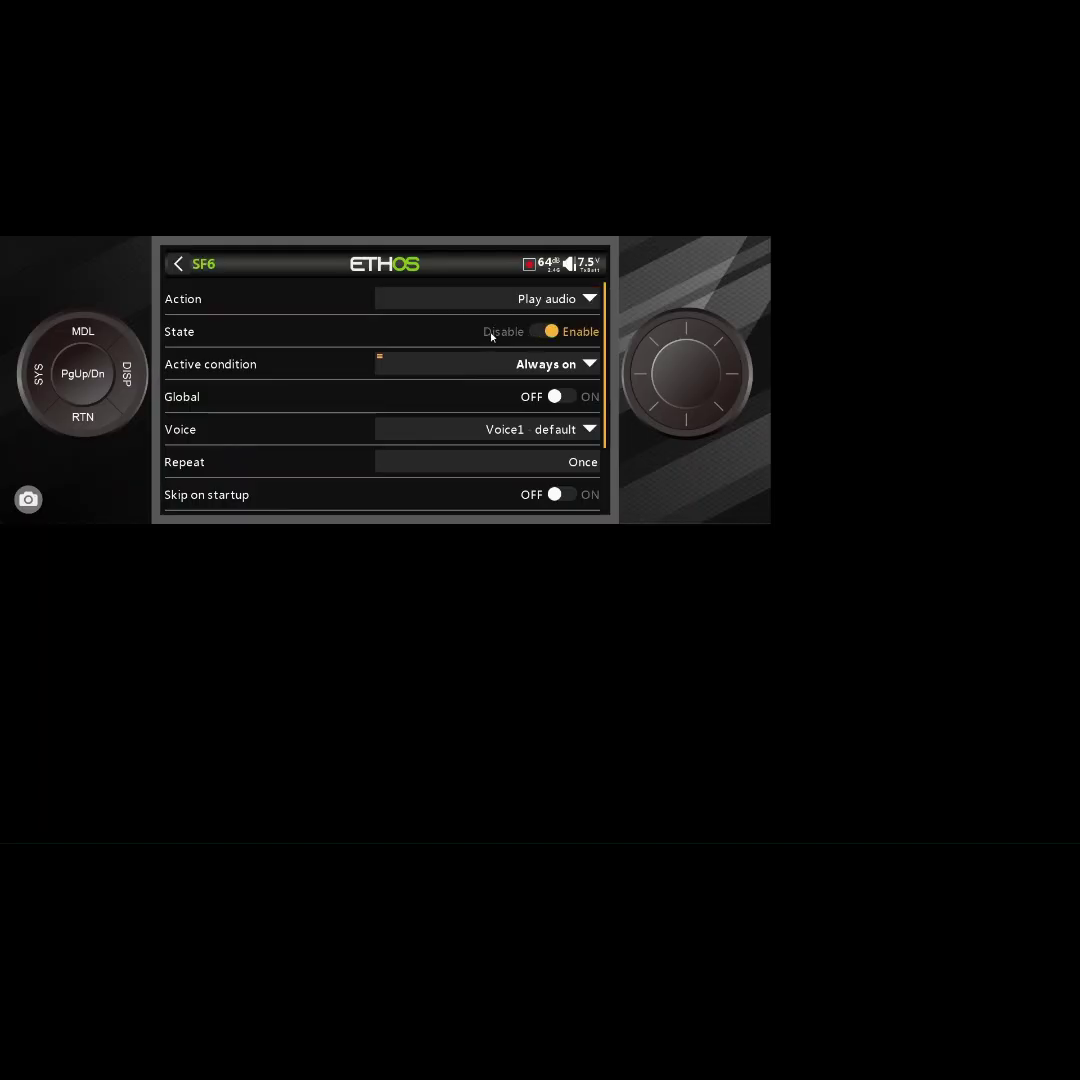
Set the special function's active condition to switch position SE↑, with Global left OFF.
left_click(535, 365)
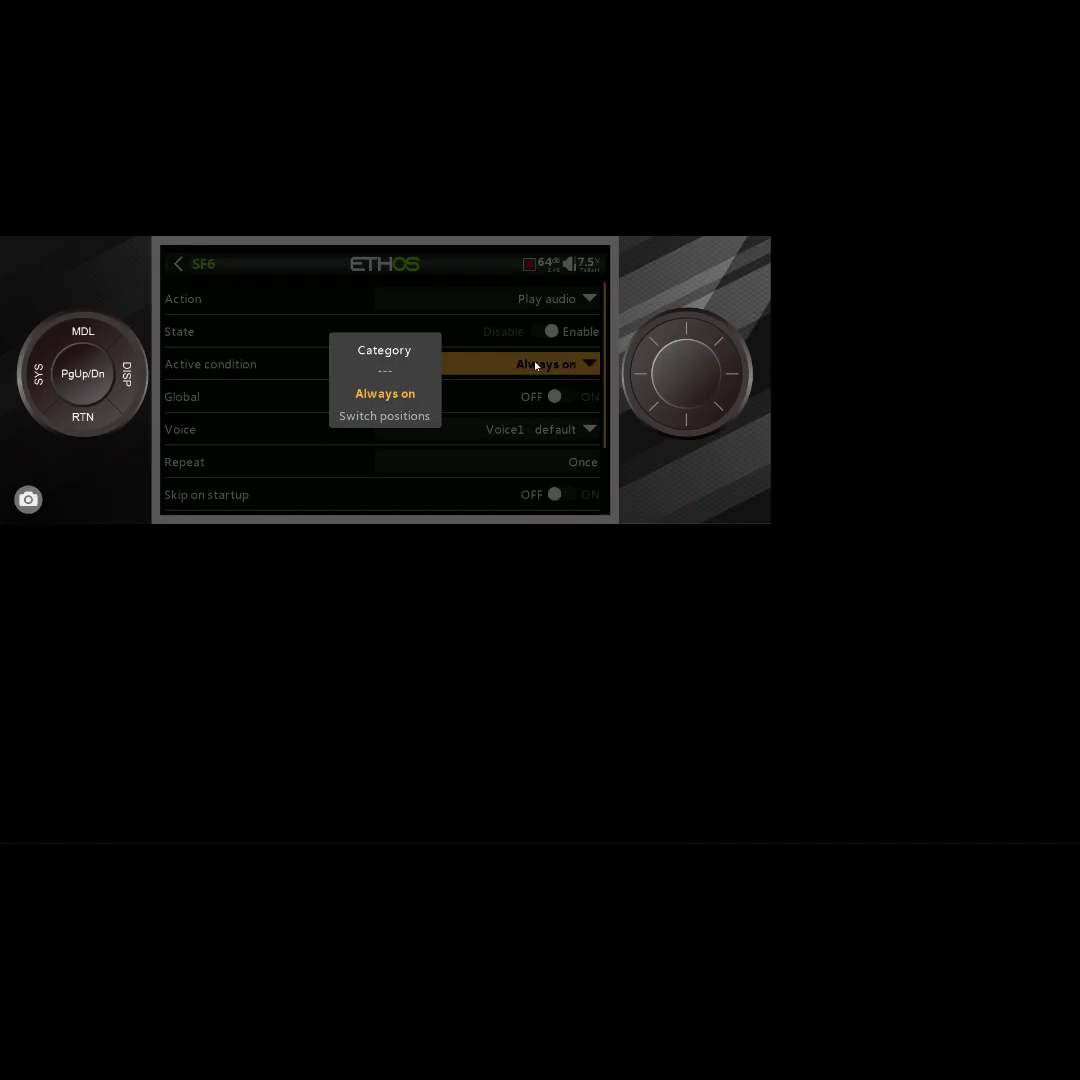
scroll(535, 365, "down", 1)
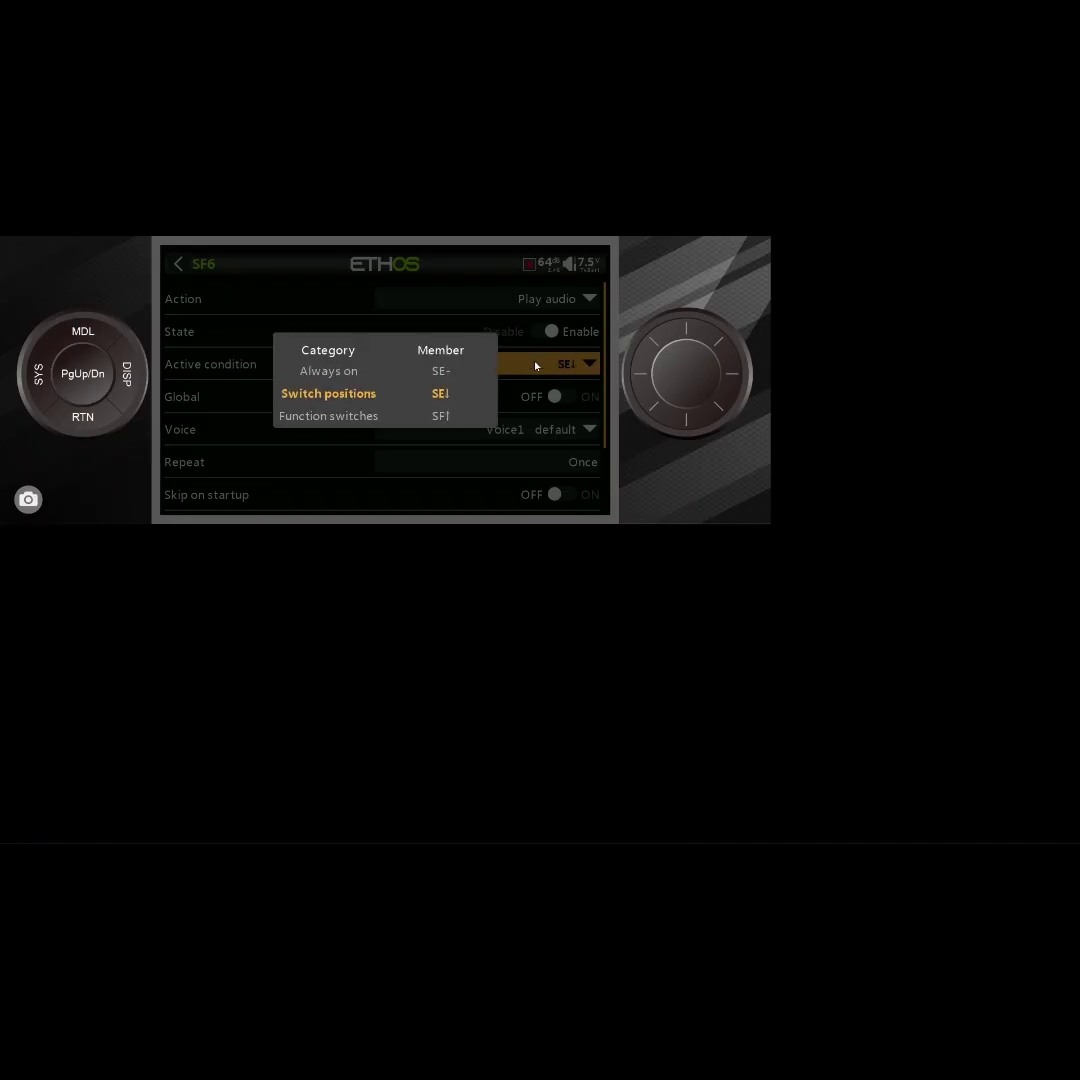
scroll(535, 365, "up", 1)
scroll(535, 365, "up", 1)
left_click(80, 419)
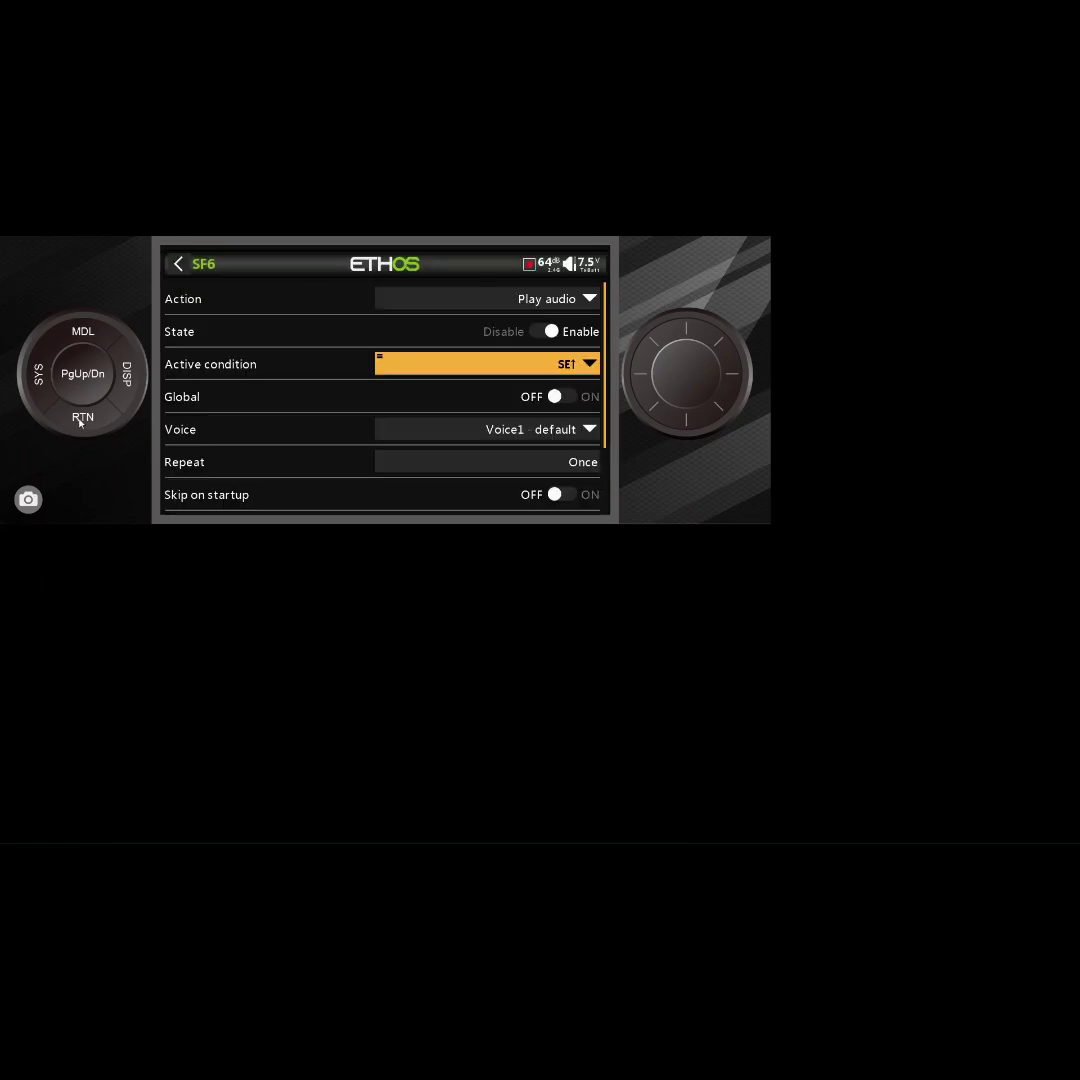
left_click(560, 398)
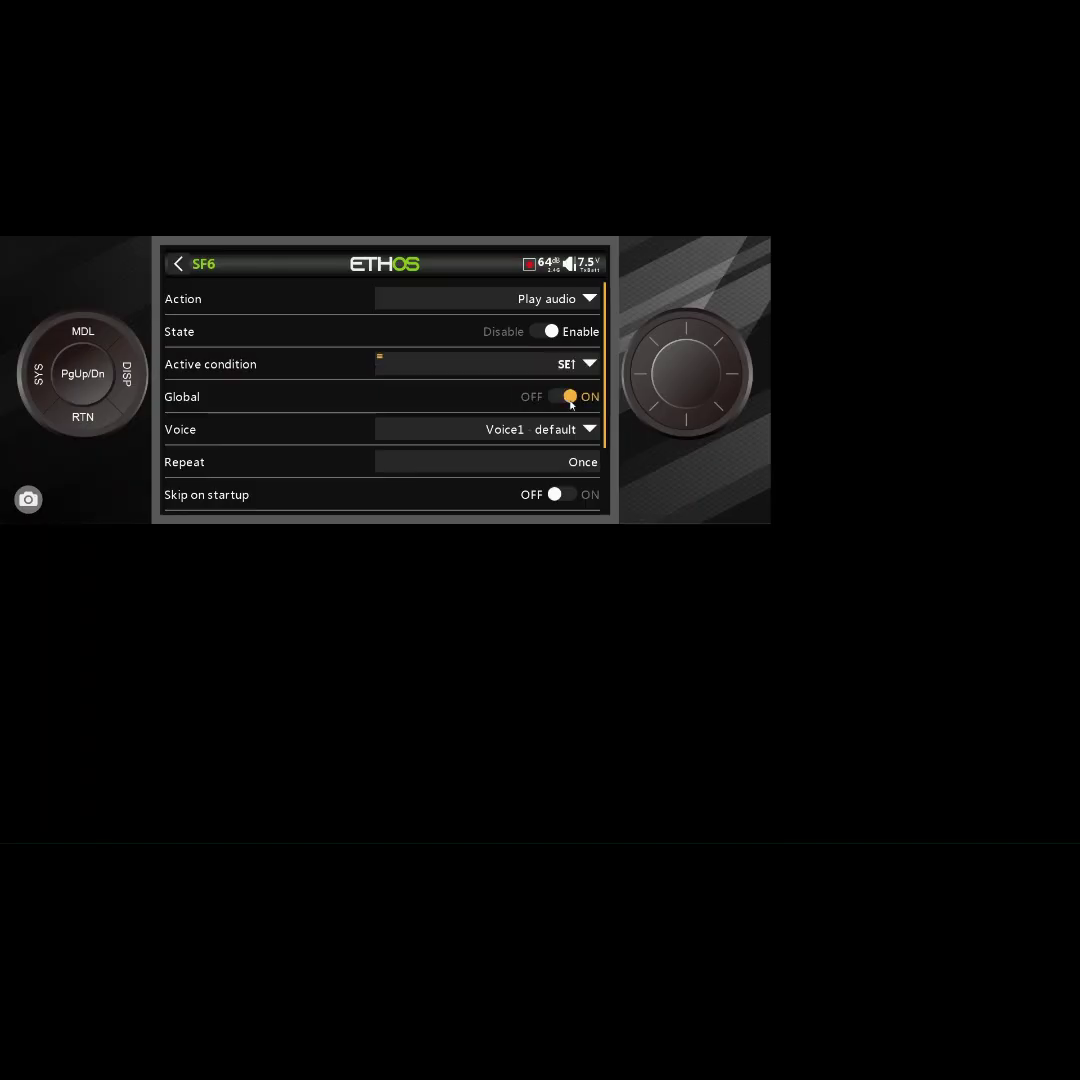
left_click(555, 400)
Set the special function's voice to Voice2 - misc_sounds and turn Skip on startup ON.
left_click(542, 430)
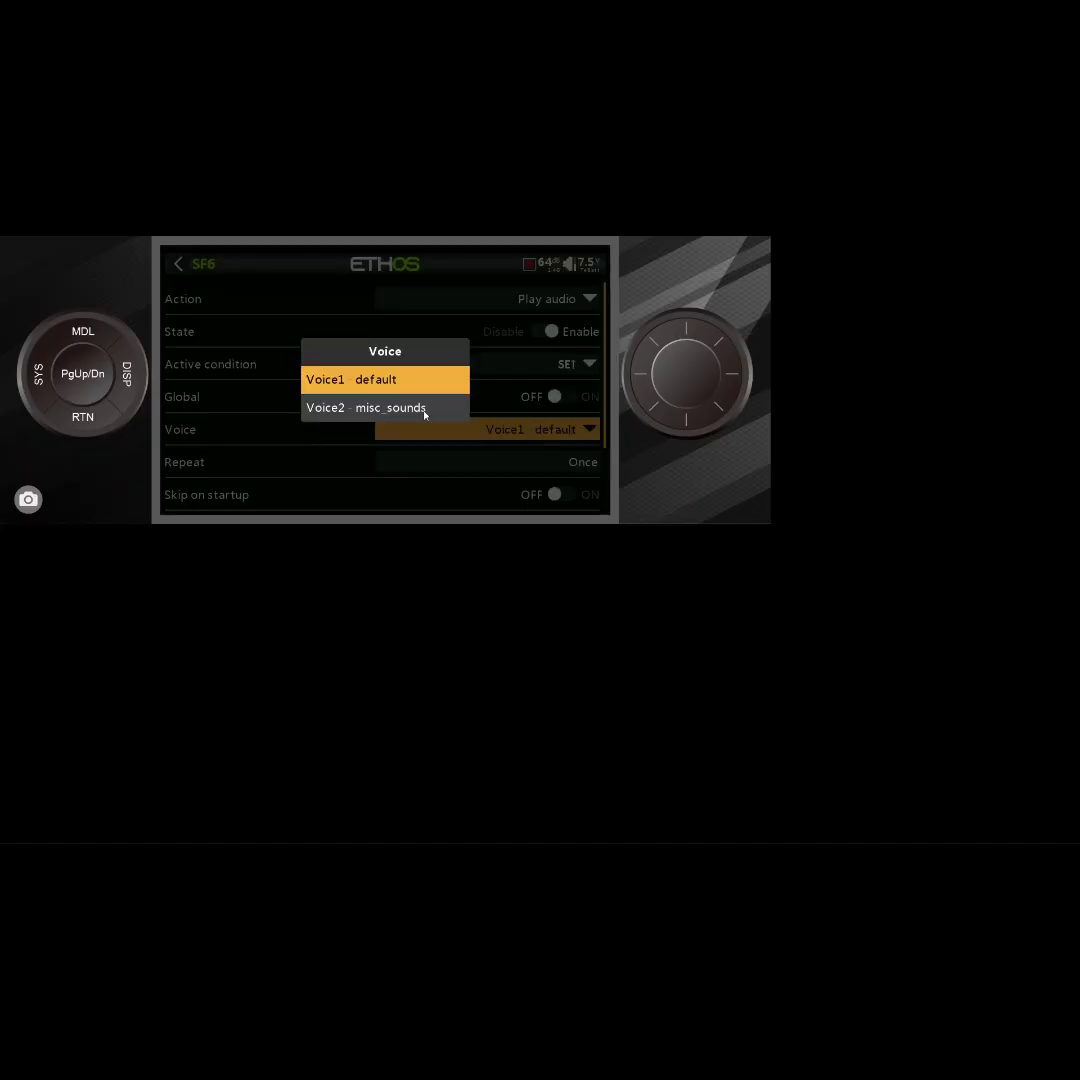
left_click(424, 410)
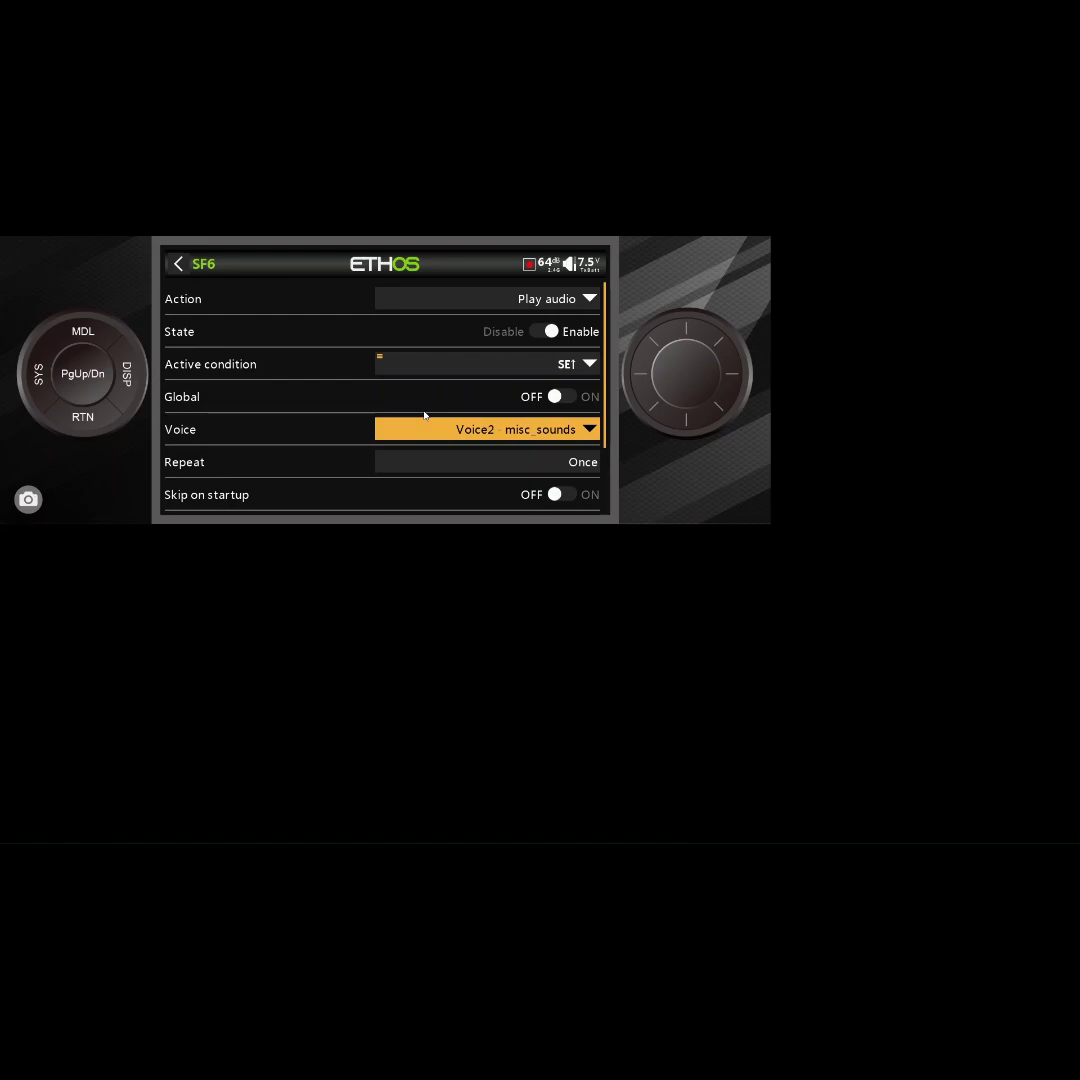
left_click(557, 494)
Add a Play file line with the wawa file to the special function's sequence and return to the home screen.
scroll(557, 494, "down", 2)
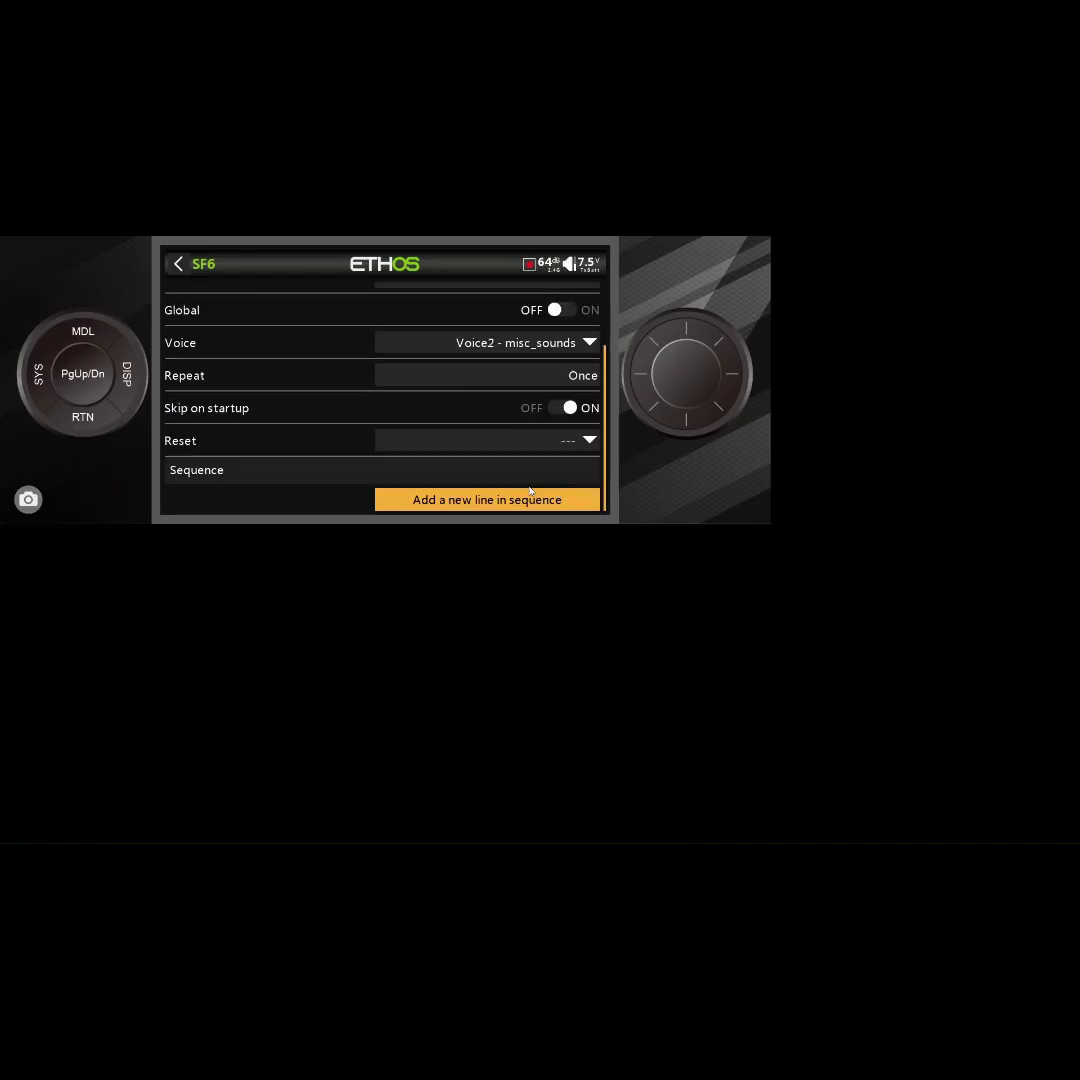
left_click(476, 500)
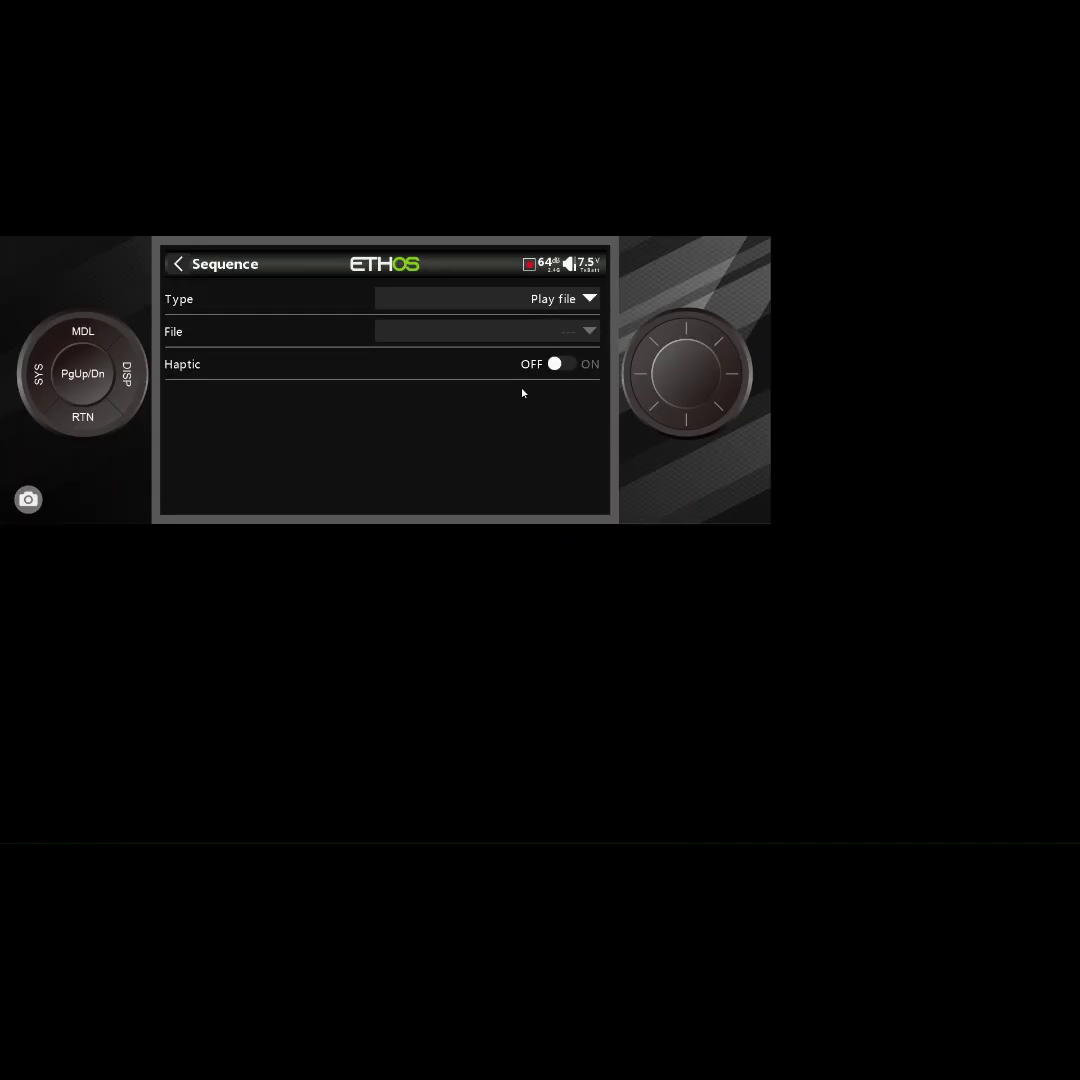
left_click(551, 334)
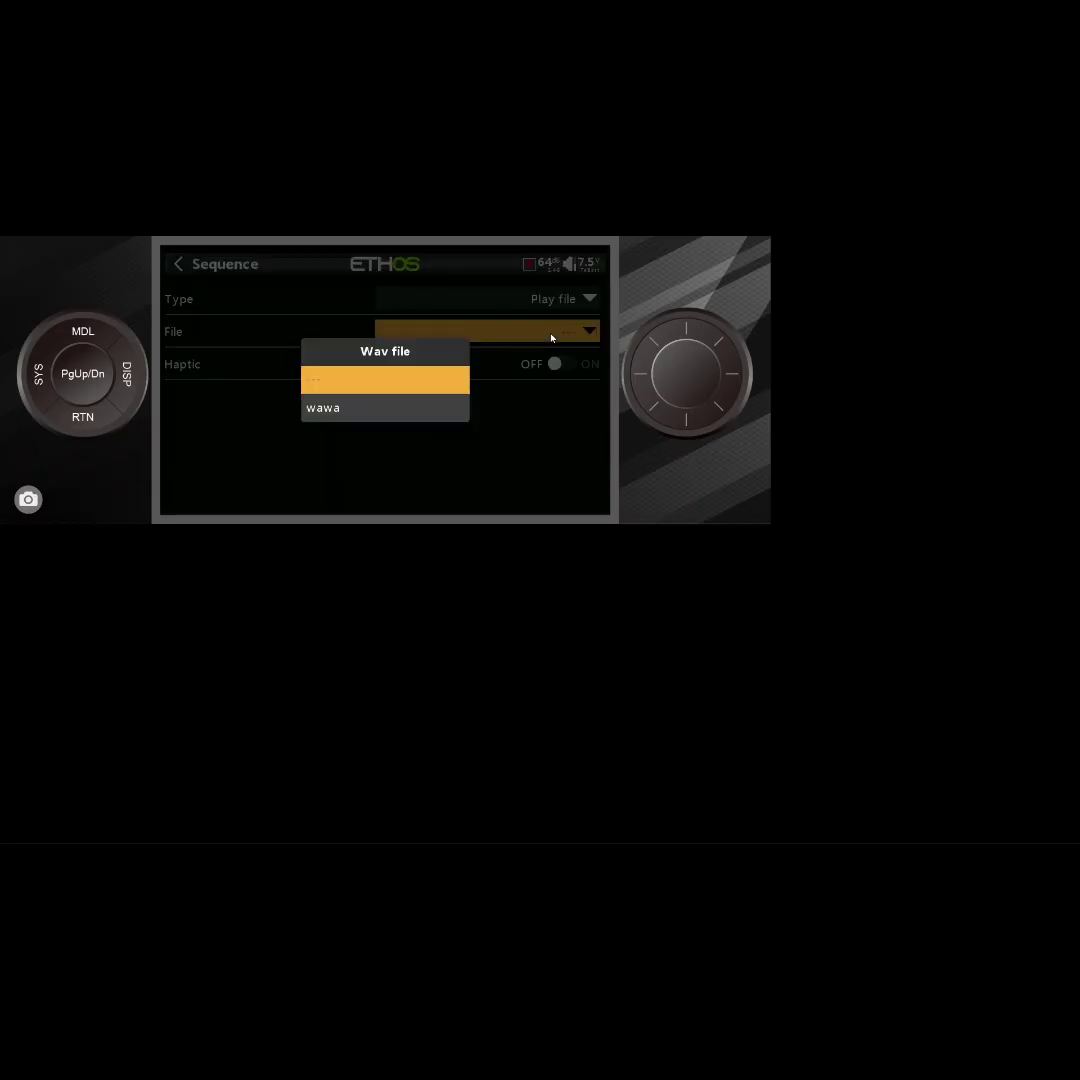
left_click(338, 408)
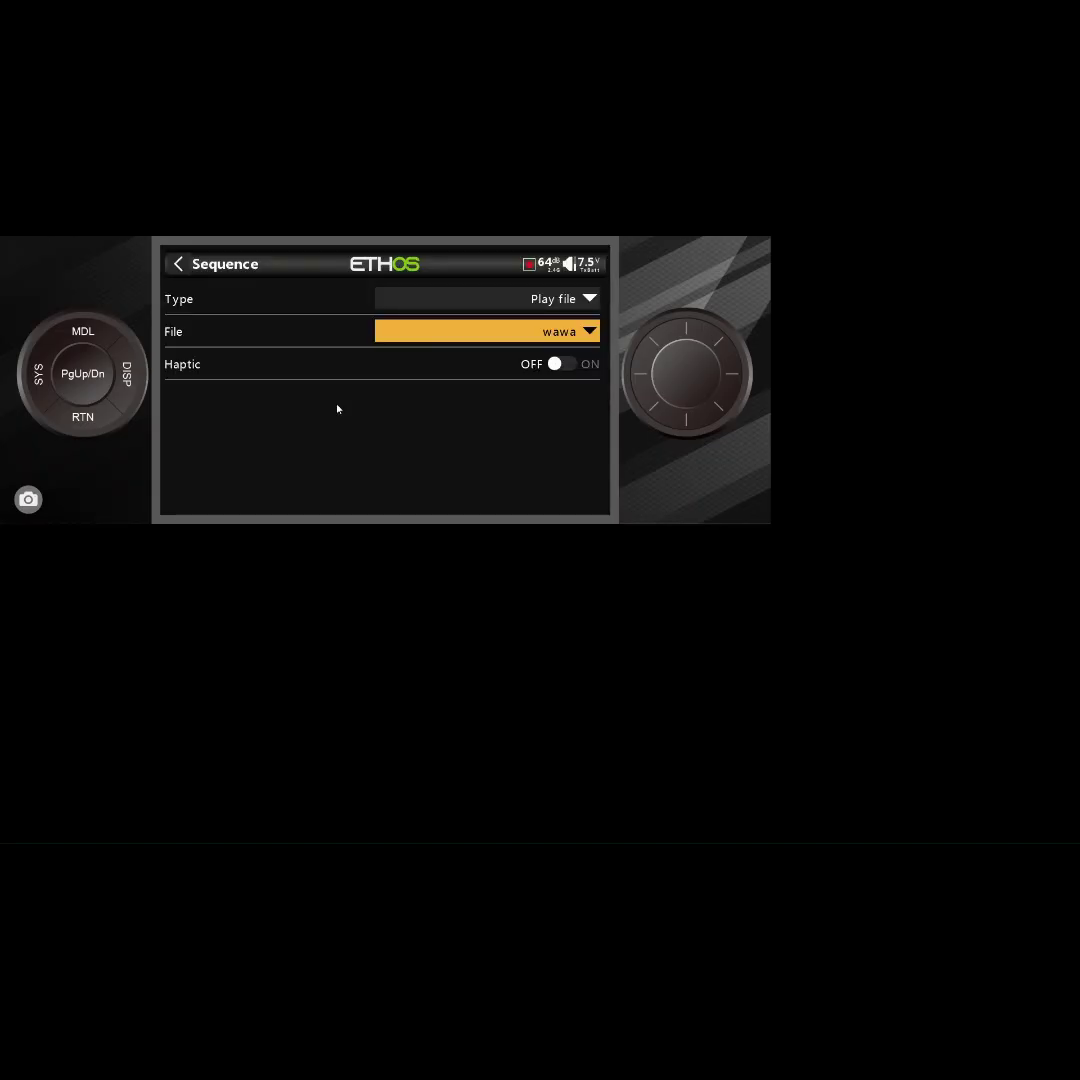
left_click(84, 419)
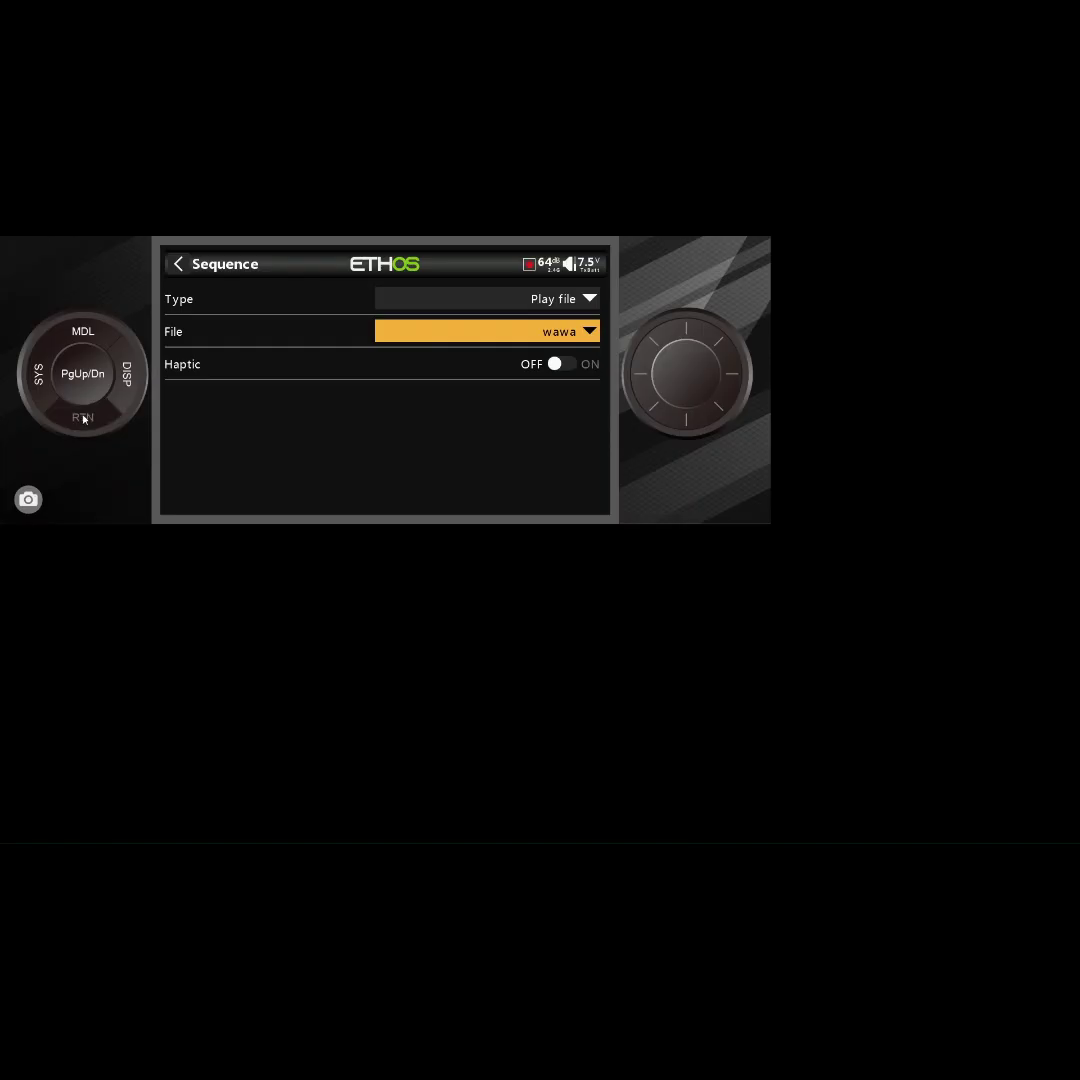
left_click(84, 419)
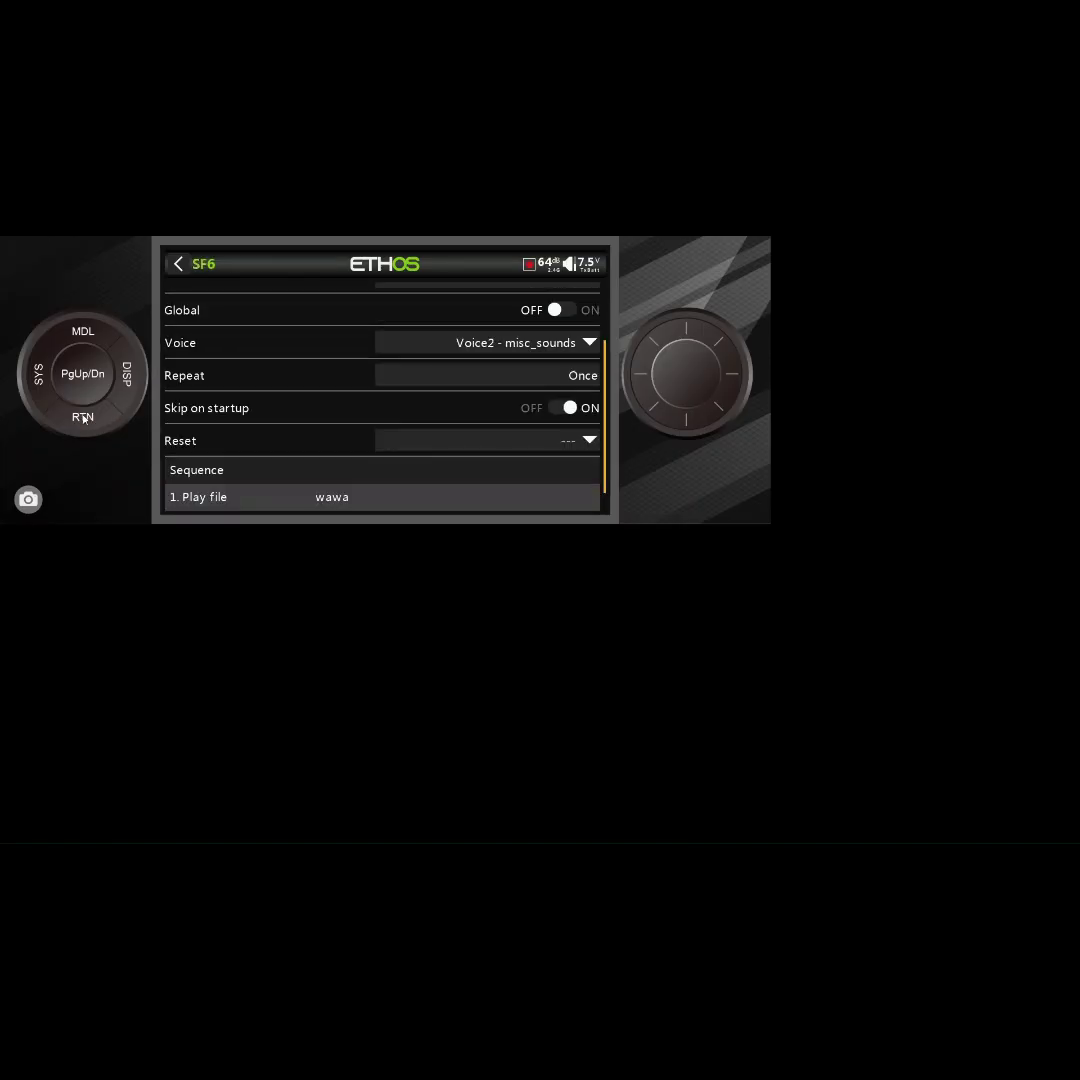
left_click(84, 419)
left_click(84, 419)
left_click(84, 419)
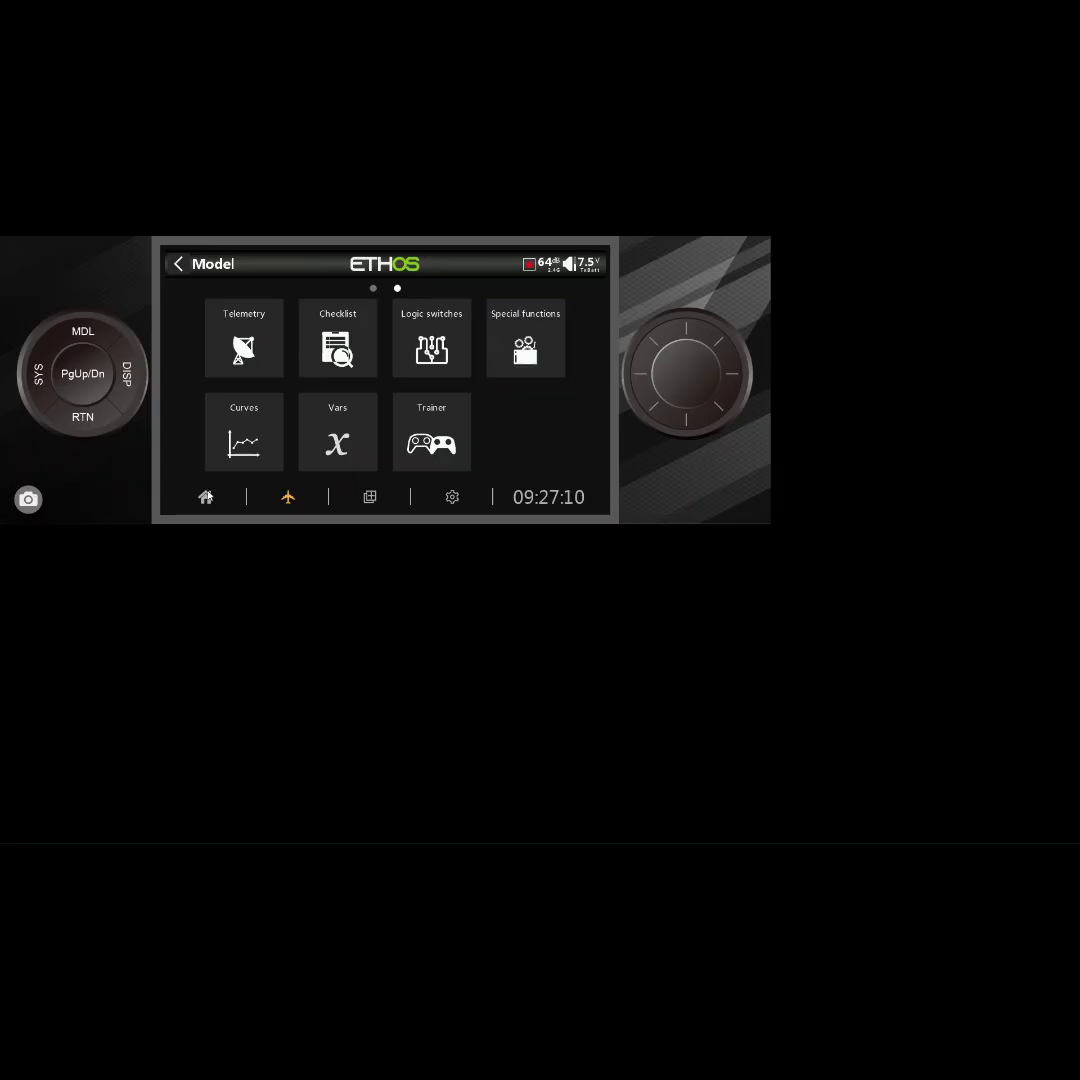
left_click(206, 497)
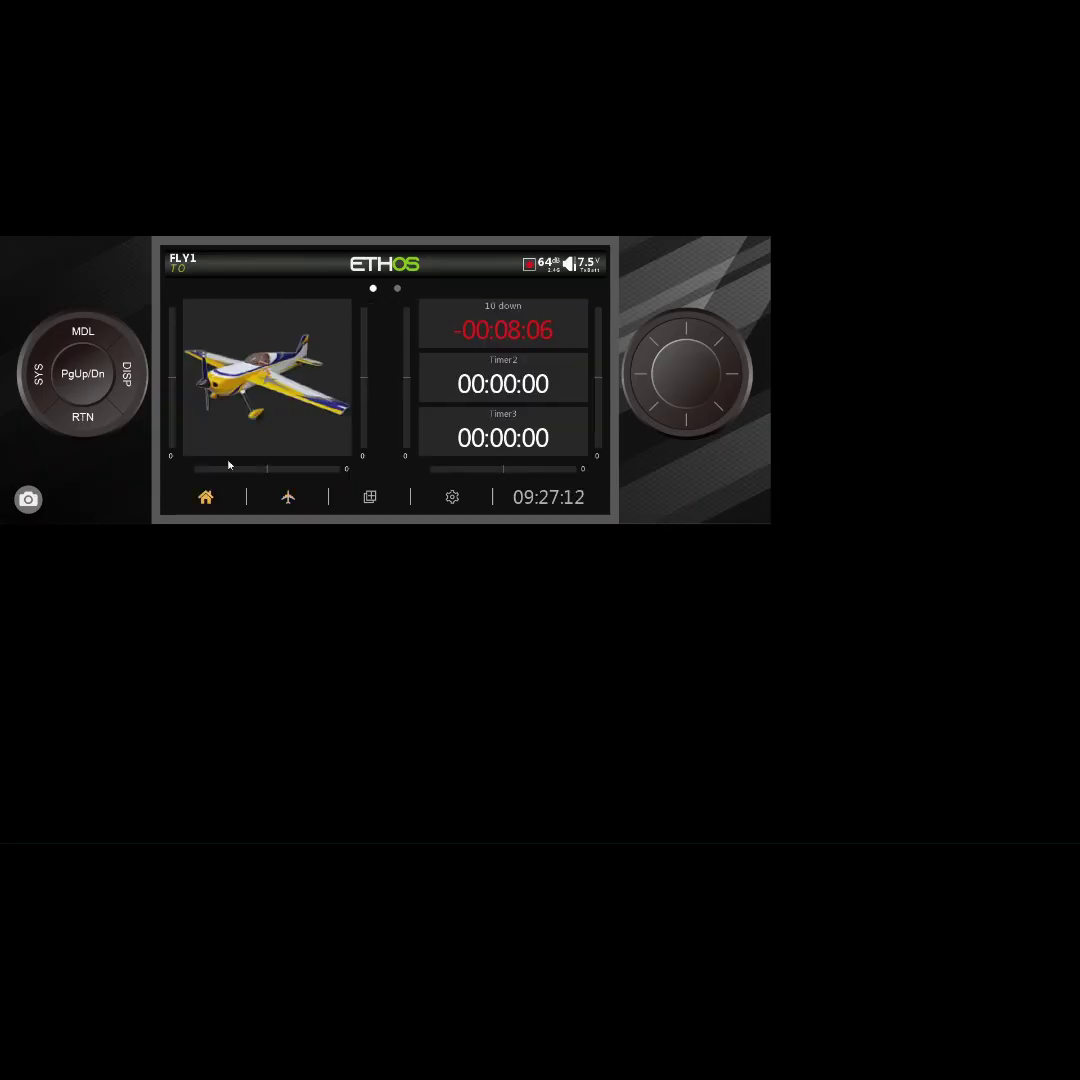